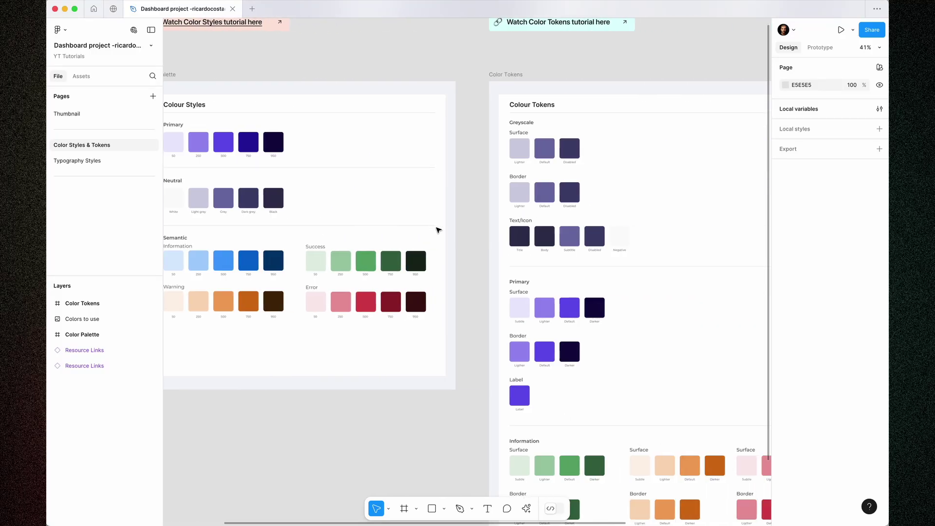
scroll(438, 231, "right", 2)
Go to the Typography Styles page.
scroll(438, 233, "down", 5)
scroll(439, 232, "up", 5)
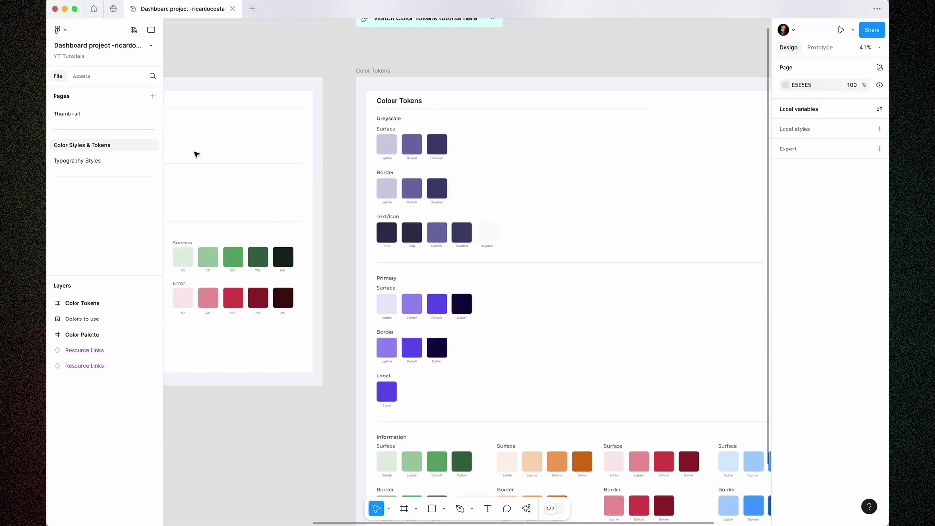
left_click(69, 162)
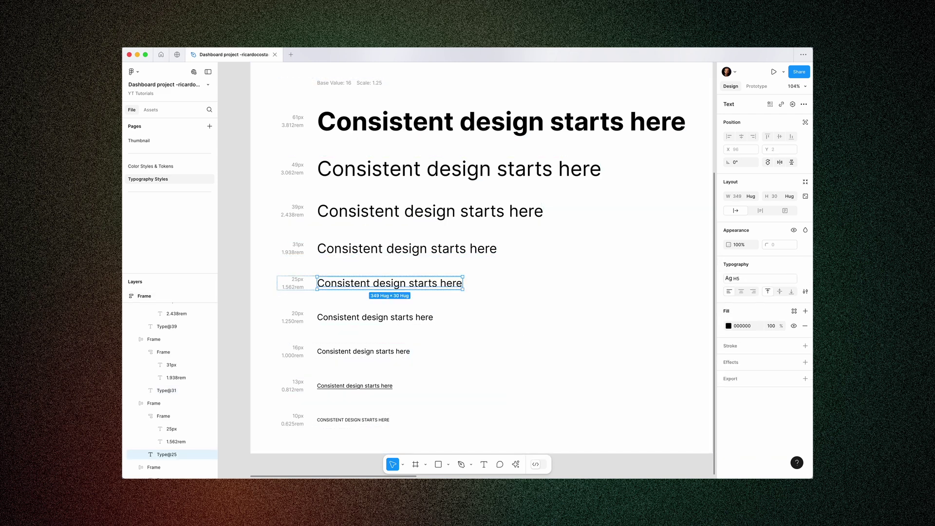
Save the 31, 25 and 20 px sample lines as text styles H4, H5 and H6.
left_click(375, 317)
Save the 16 px sample line as the Paragraph Regular text style.
left_click(805, 264)
left_click(709, 264)
type("H")
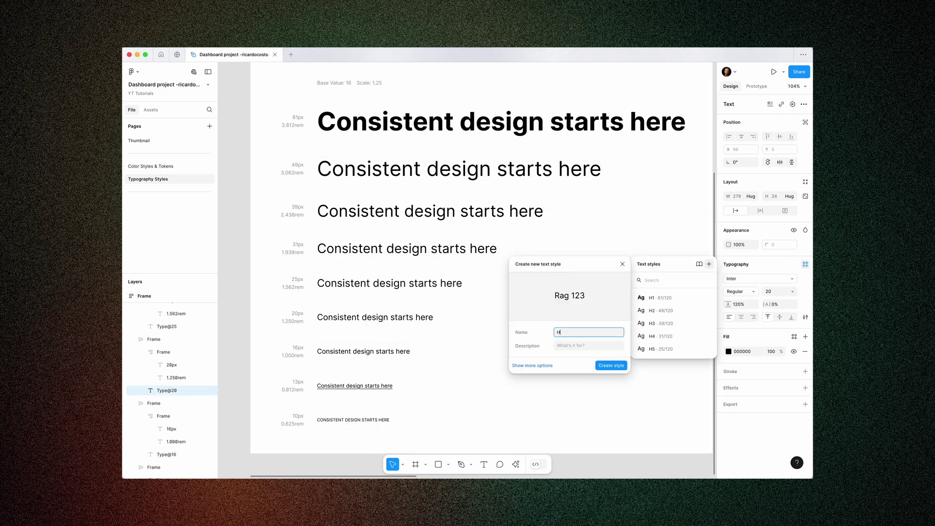
type("6")
left_click(612, 365)
left_click(363, 351)
left_click(806, 264)
left_click(708, 264)
type("Paragraph Regular")
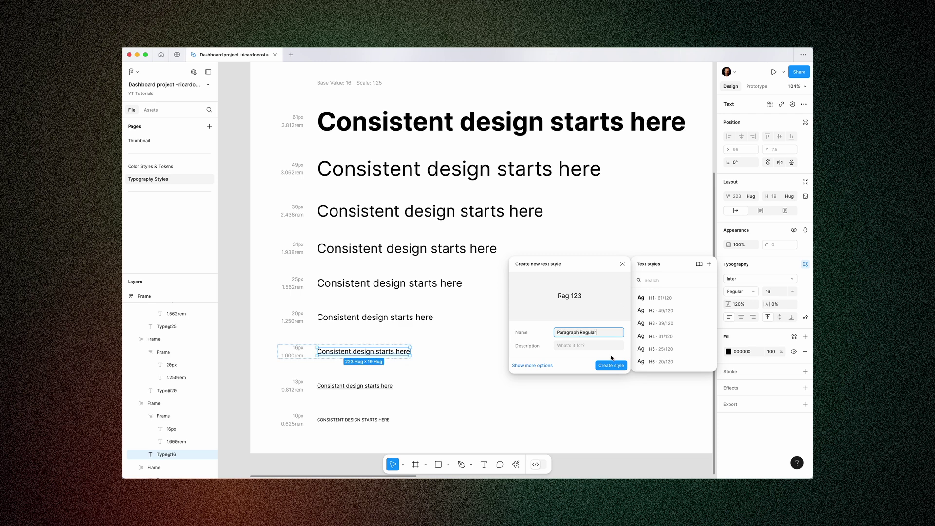
left_click(611, 365)
left_click(354, 386)
left_click(805, 264)
left_click(708, 264)
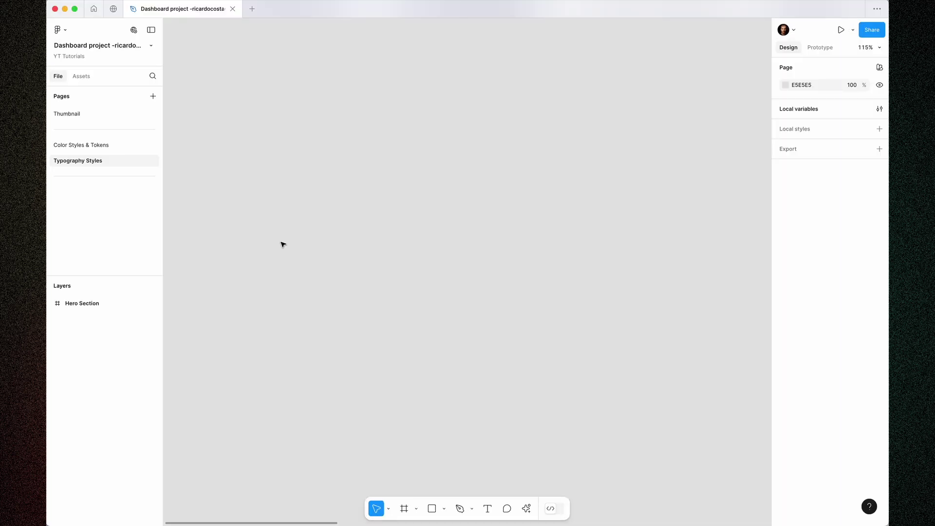
Add a text layer reading 'Consistent design starts here' to the canvas.
key("t")
left_click(288, 238)
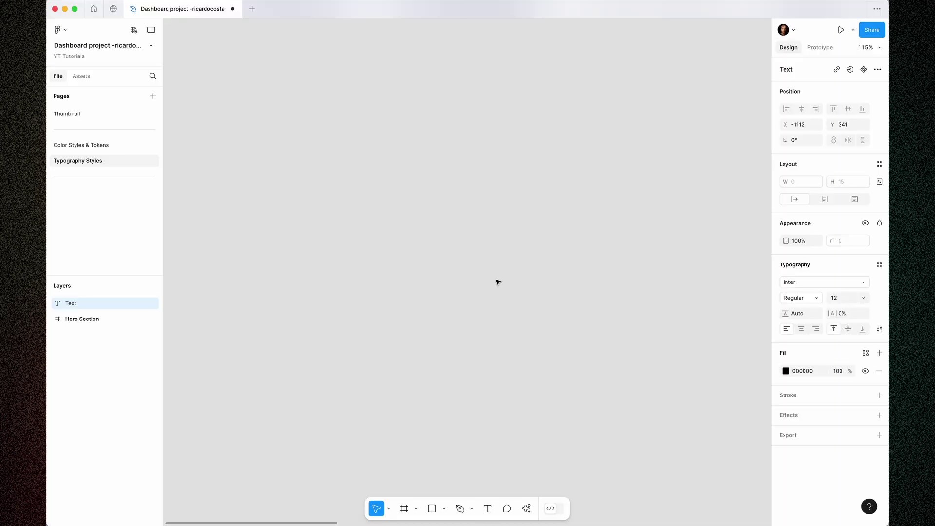
type("Consistent design starts")
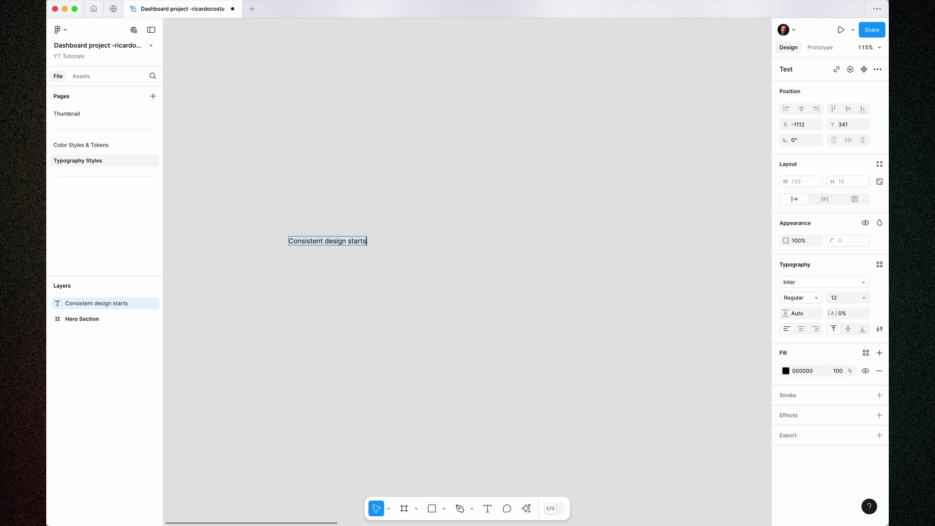
type(" here")
key("Escape")
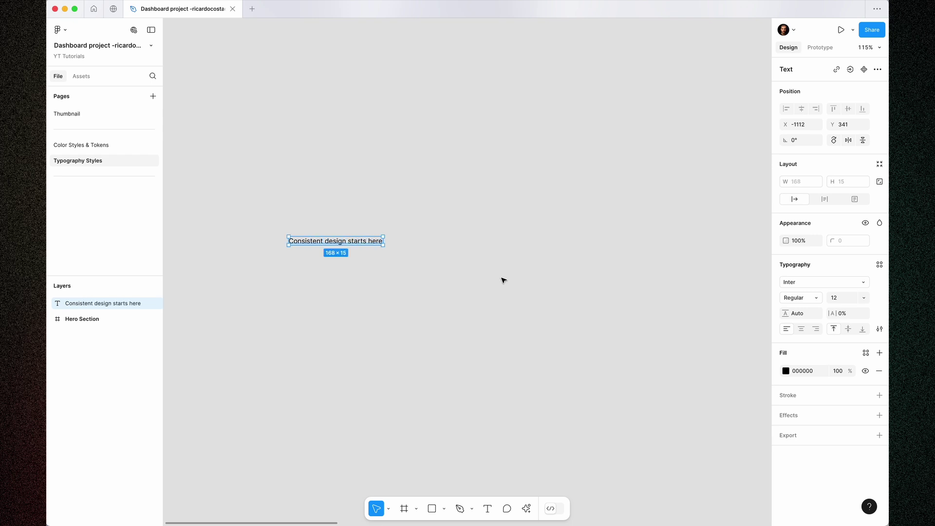
Set the sample text to Inter Regular at 16 px and reselect it.
left_click(795, 298)
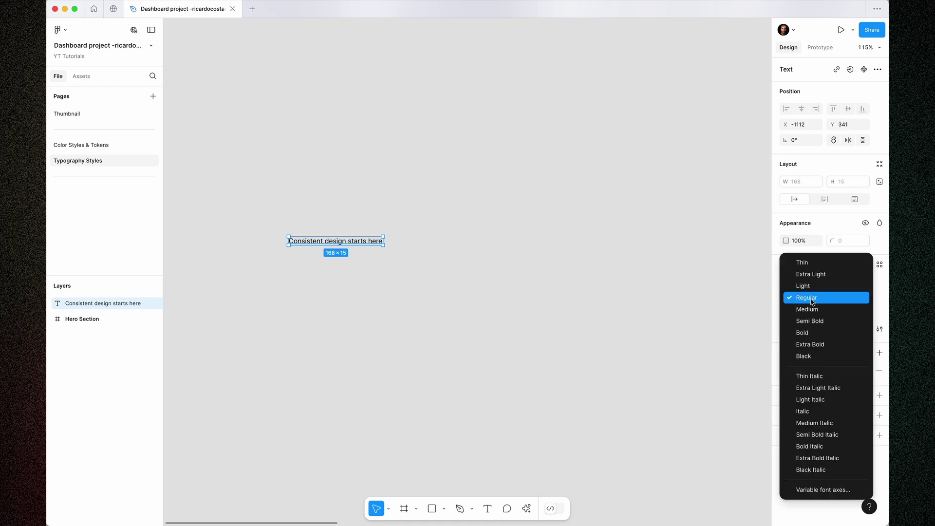
left_click(812, 301)
left_click(863, 298)
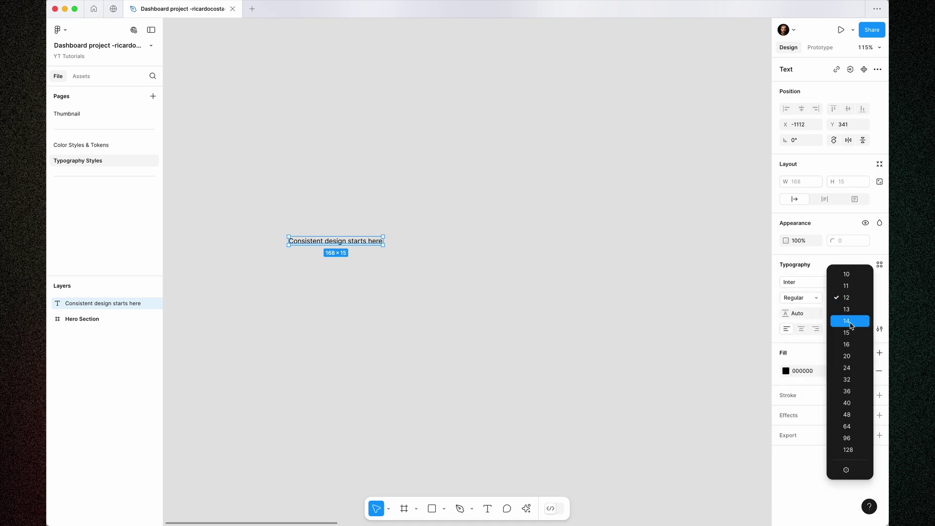
left_click(850, 345)
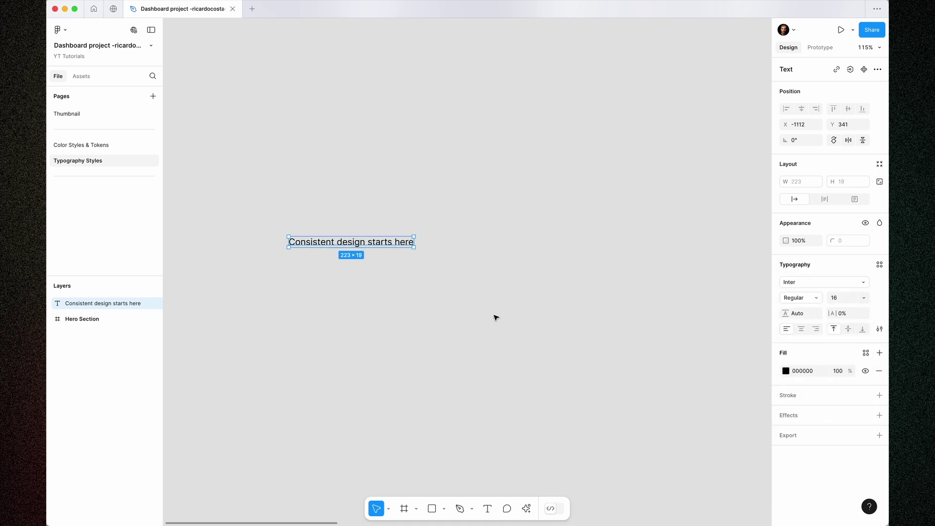
left_click(338, 310)
scroll(338, 310, "right", 3)
left_click(290, 238)
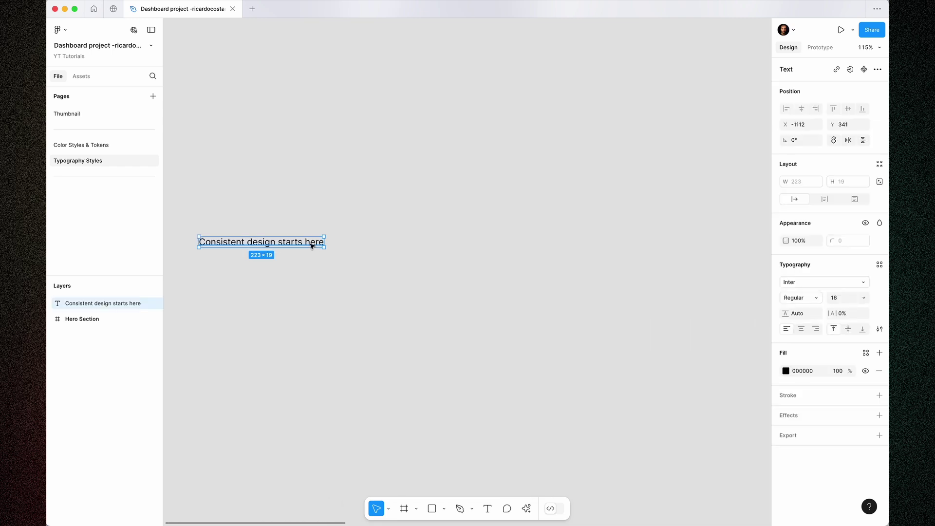
Find the Typescales plugin under Plugins & widgets and run it on the sample text.
left_click(528, 511)
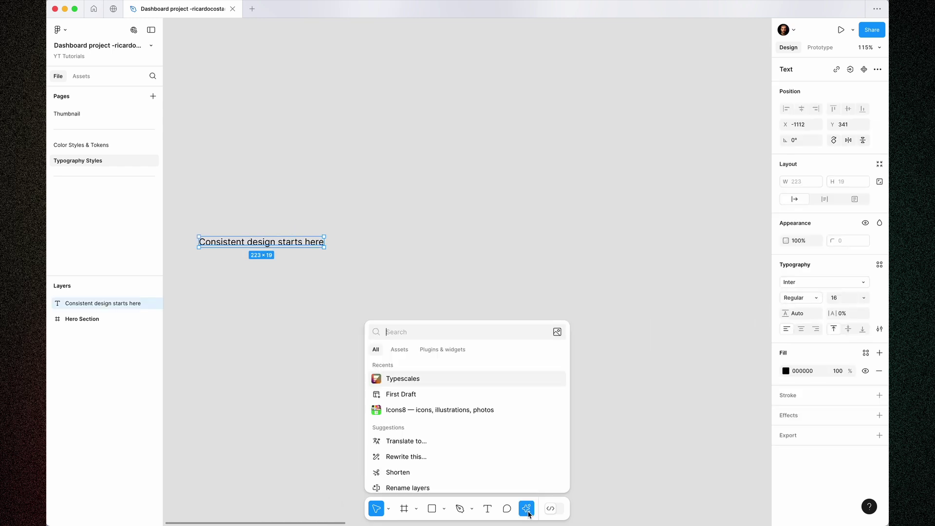
left_click(435, 349)
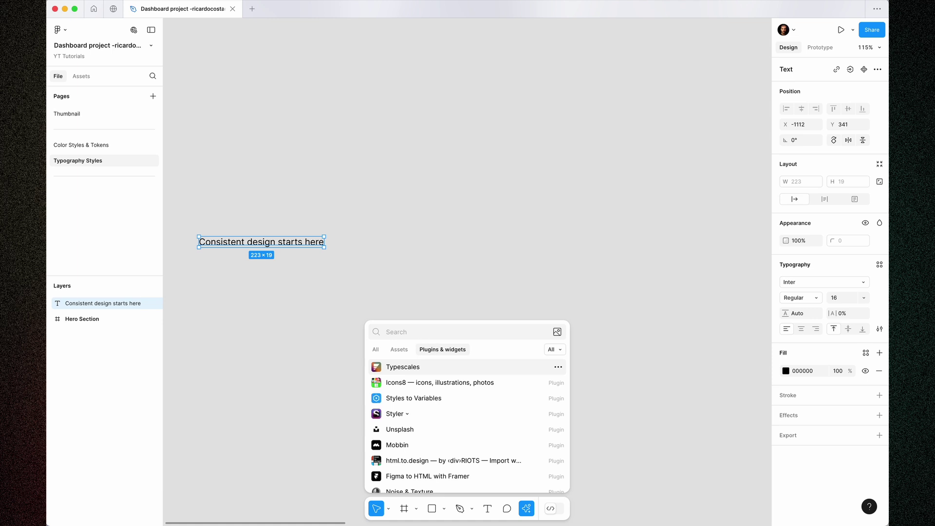
scroll(467, 428, "down", 3)
type("Type")
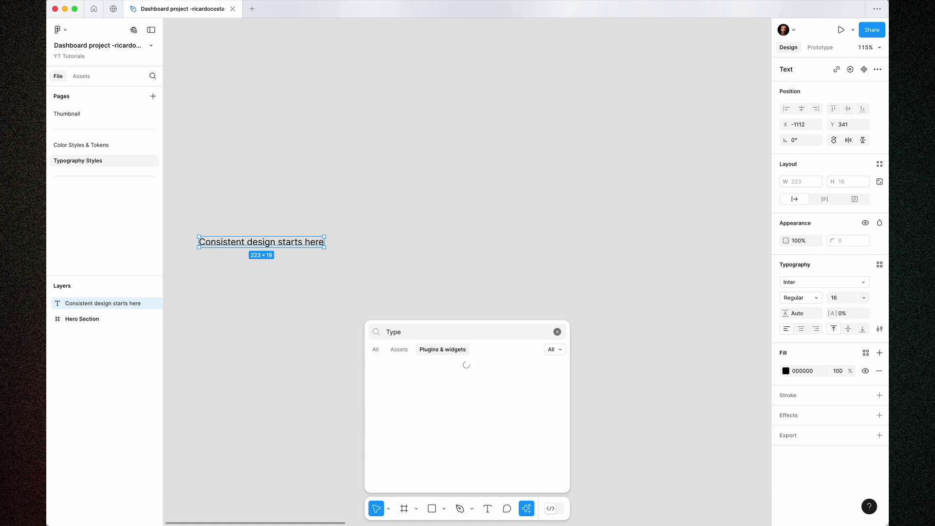
type("scales")
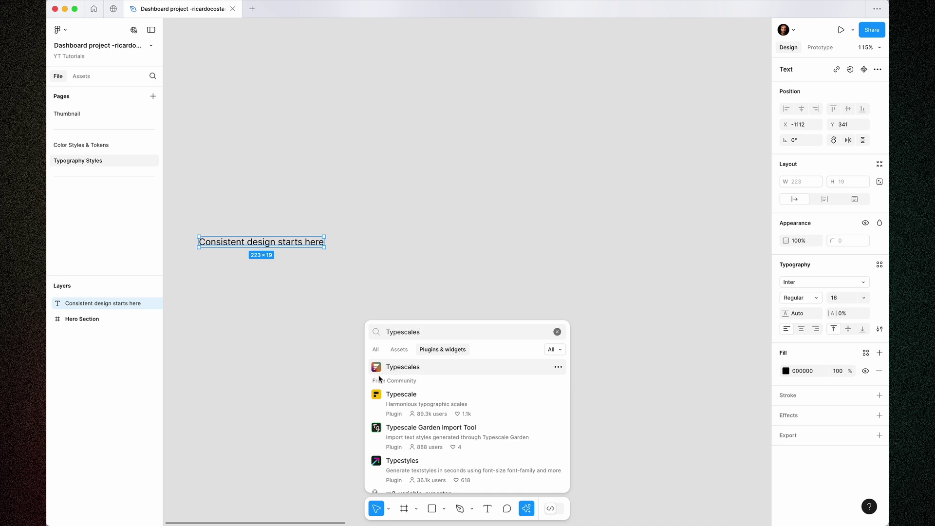
left_click(434, 367)
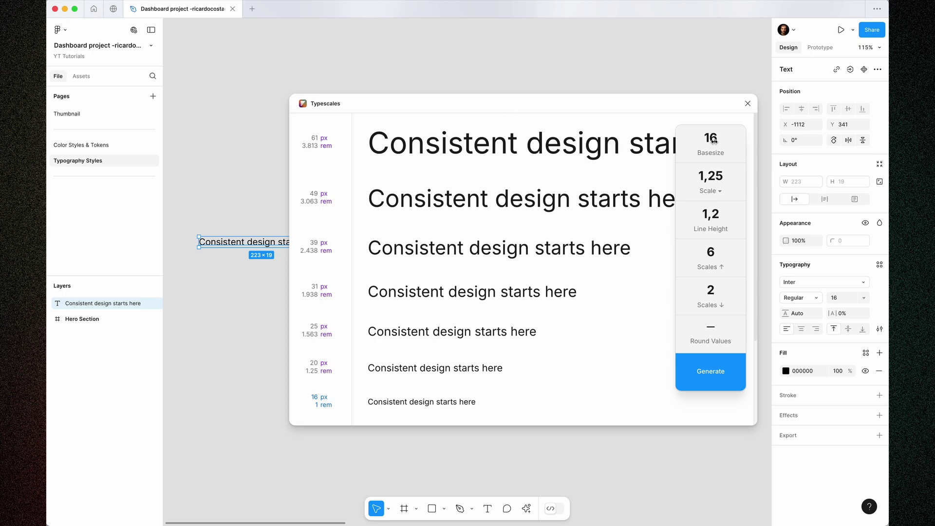
scroll(399, 212, "down", 5)
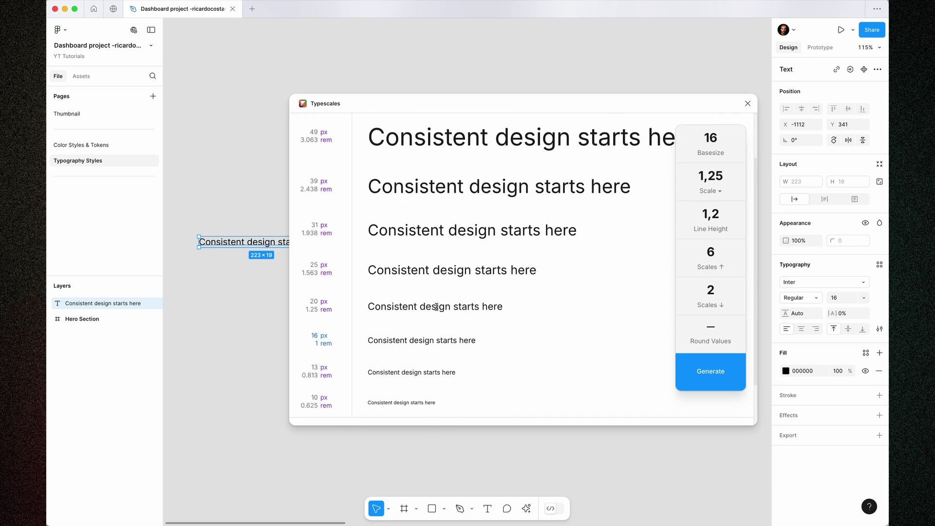
scroll(436, 307, "up", 5)
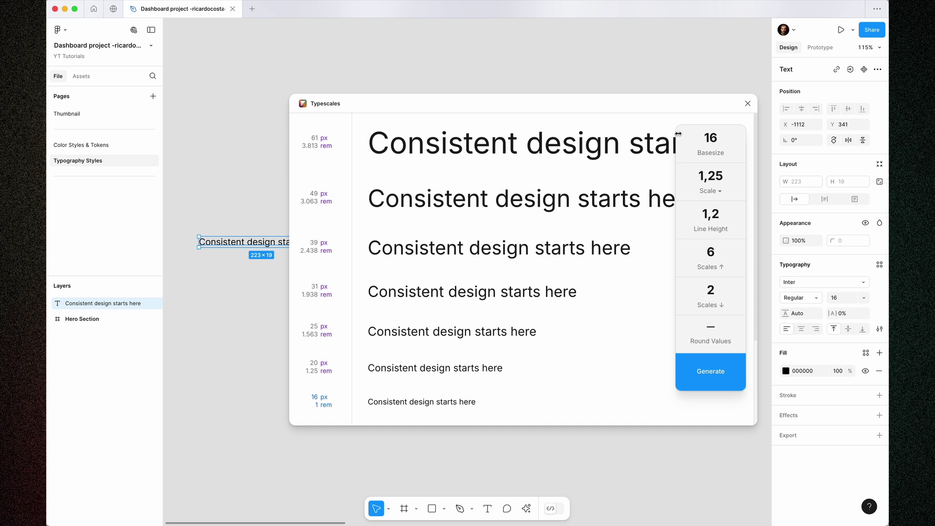
left_click(711, 138)
left_click(712, 154)
scroll(529, 211, "down", 3)
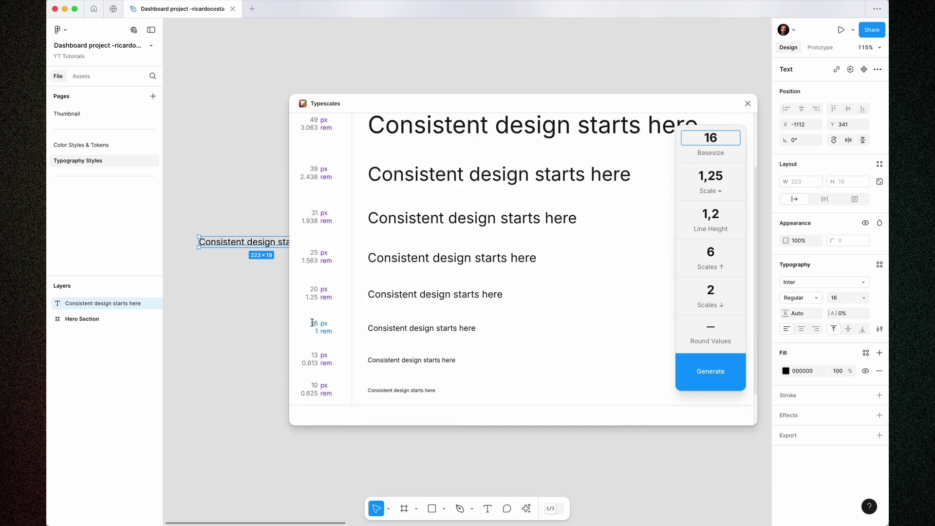
left_click_drag(310, 323, 335, 335)
left_click(372, 328)
scroll(373, 327, "down", 2)
scroll(373, 327, "down", 1)
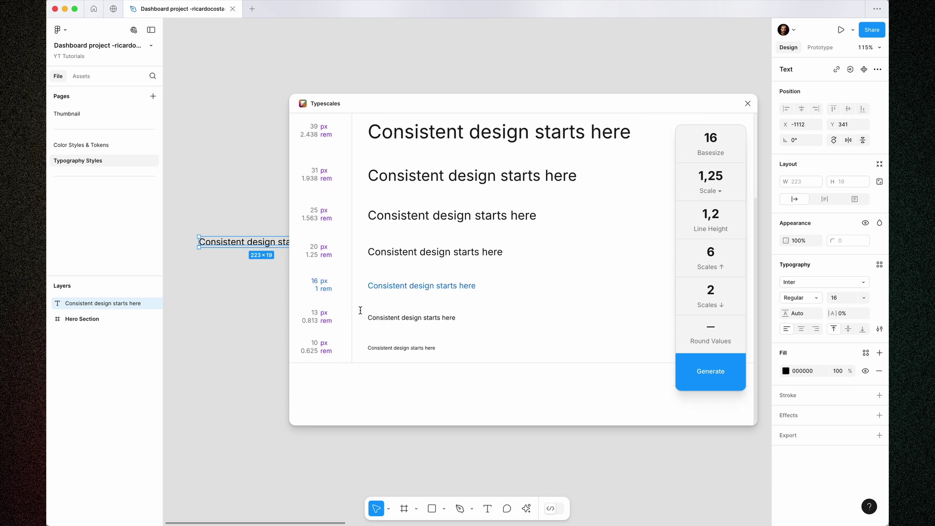
scroll(360, 310, "up", 2)
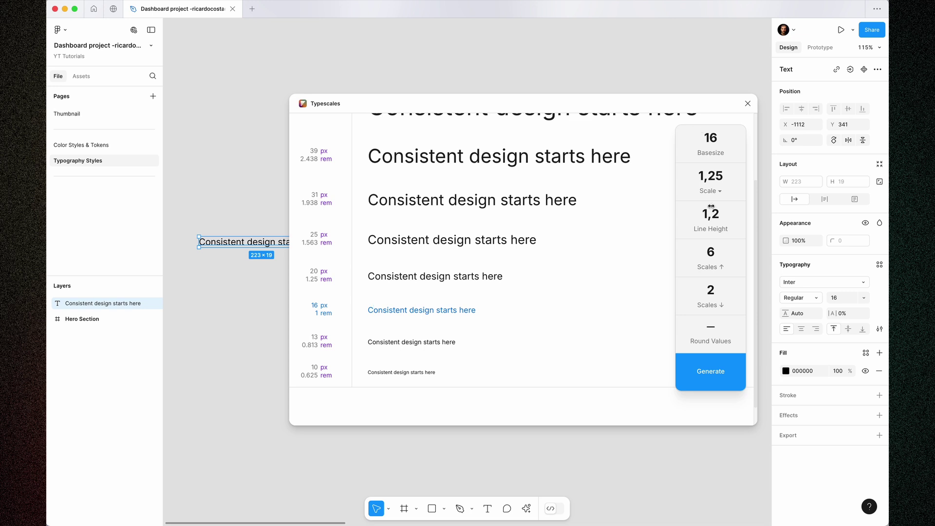
Try other step counts in Typescales, settle on 6 up and 2 down, then view the scale ratios.
left_click(718, 262)
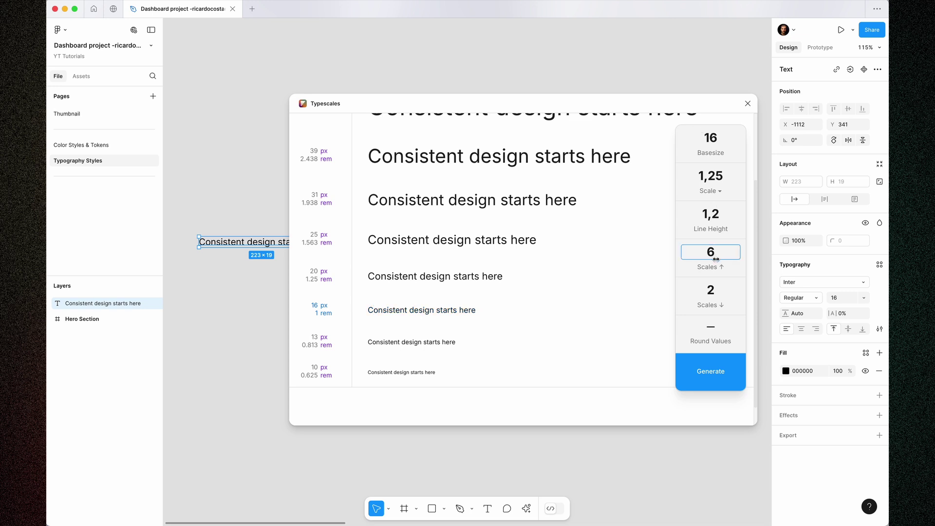
key("BackSpace")
type("2")
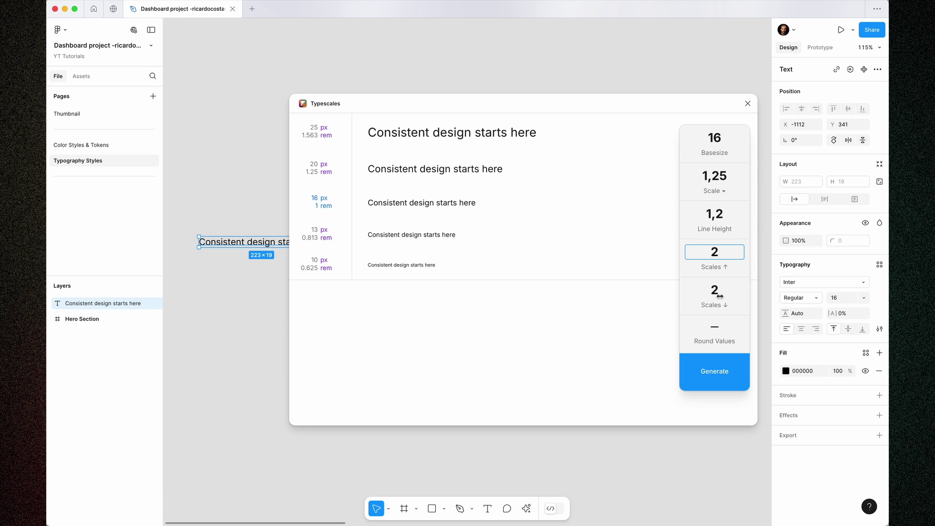
left_click(716, 292)
key("Down")
key("Up")
left_click(718, 259)
key("Up")
key("Up")
key("Up")
key("Up")
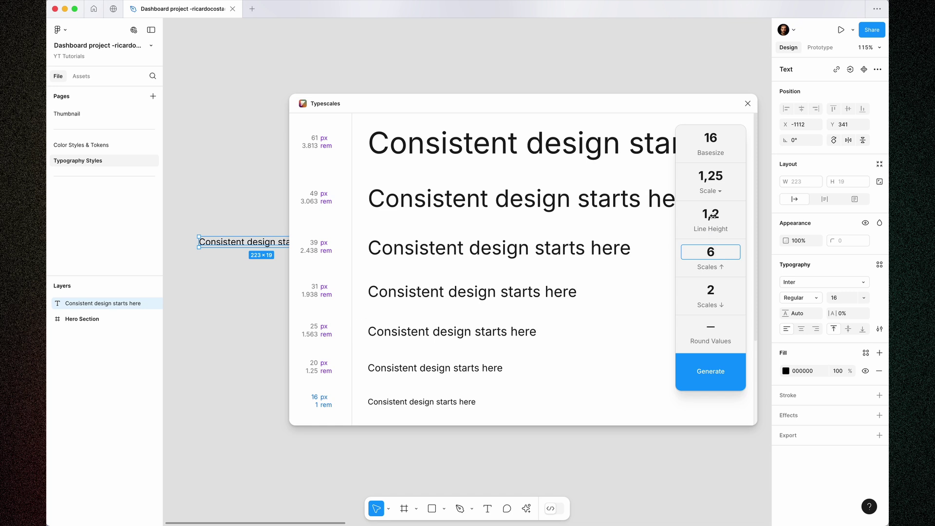
left_click(620, 208)
left_click(517, 307)
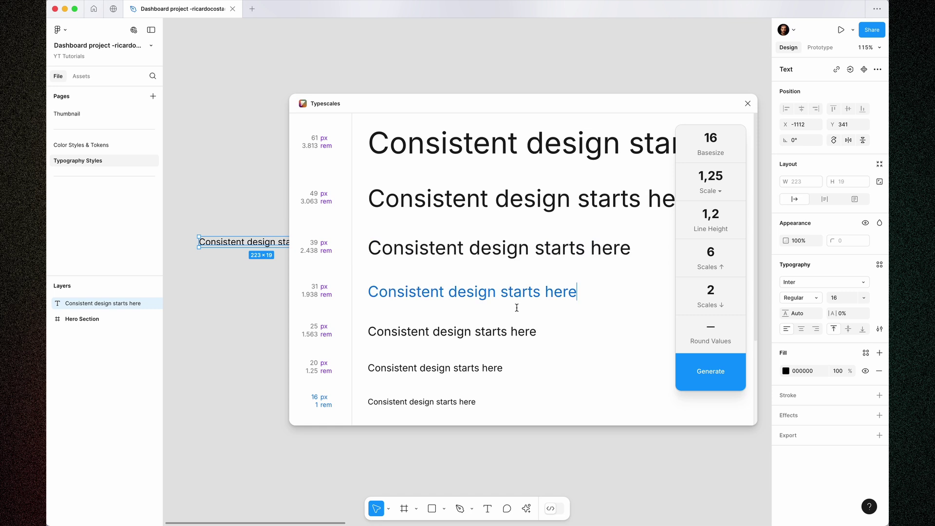
left_click(721, 191)
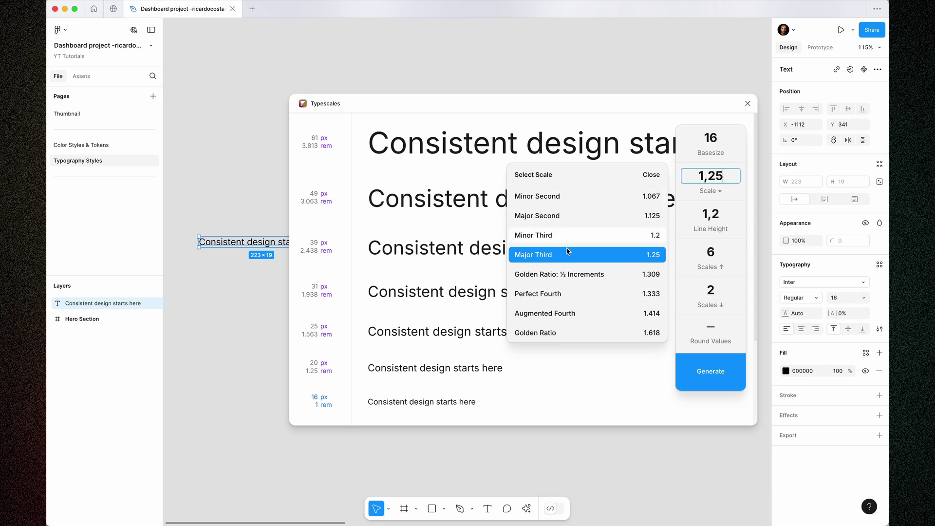
Keep the Major Third 1.25 ratio and return line height to 1.2 after trying 1.5.
left_click(647, 381)
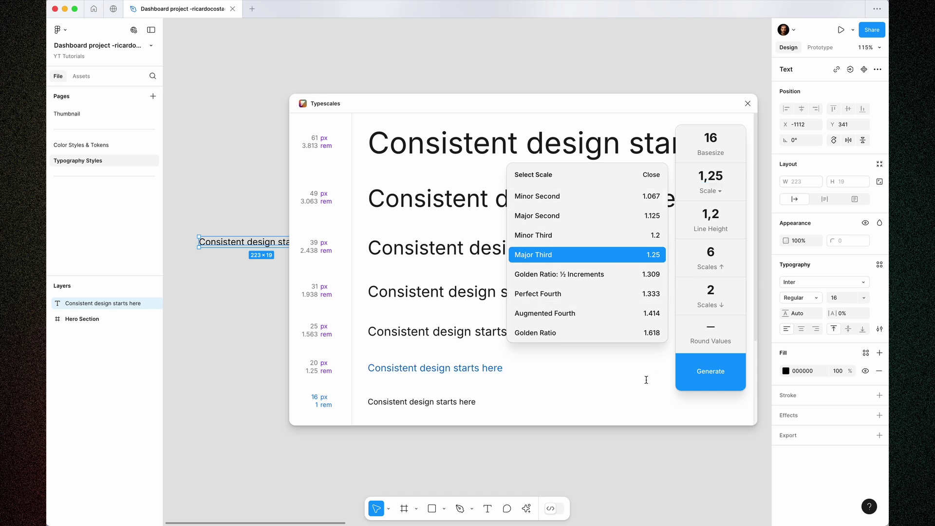
left_click(546, 256)
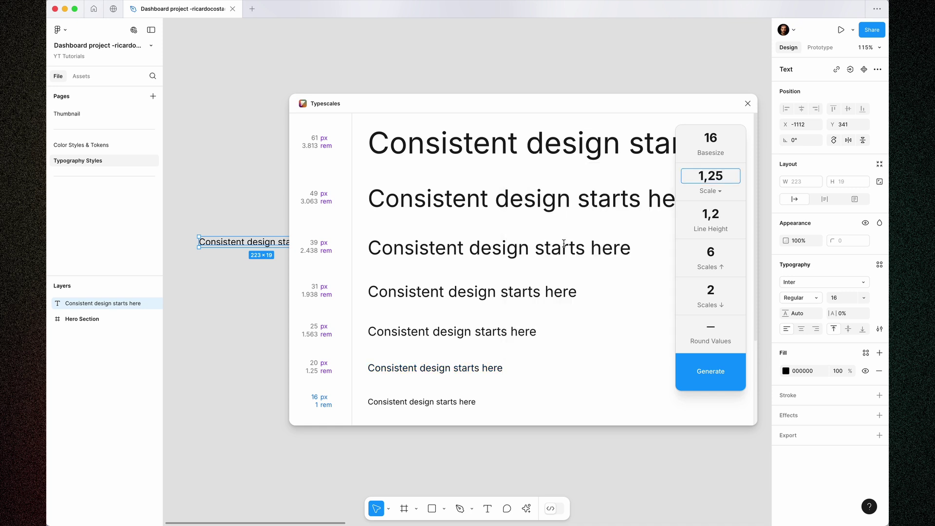
left_click(724, 220)
key("BackSpace")
type("5")
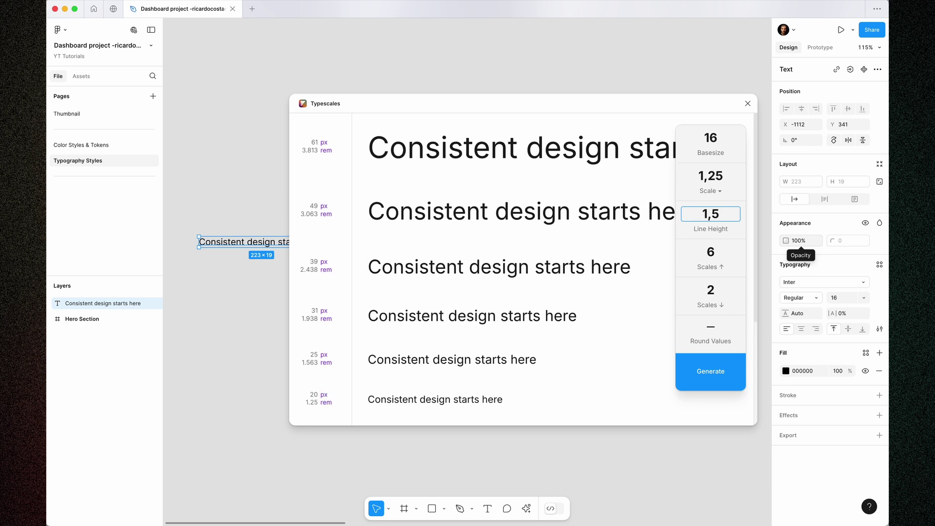
key("BackSpace")
type("2")
key("Up")
key("Up")
key("Up")
key("Down")
key("Down")
key("Down")
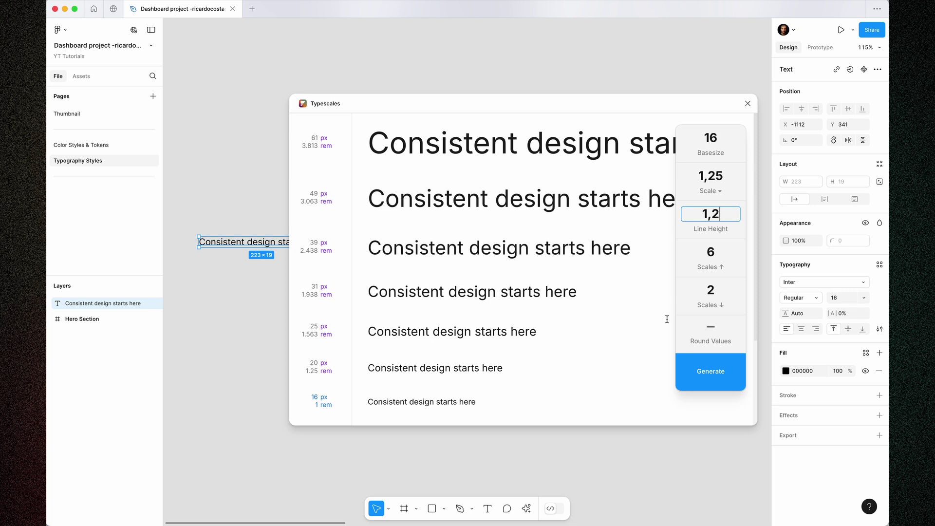
Check the Typescales values (base 16, ratio 1.25) and generate the 61–10 px scale frame.
left_click(713, 249)
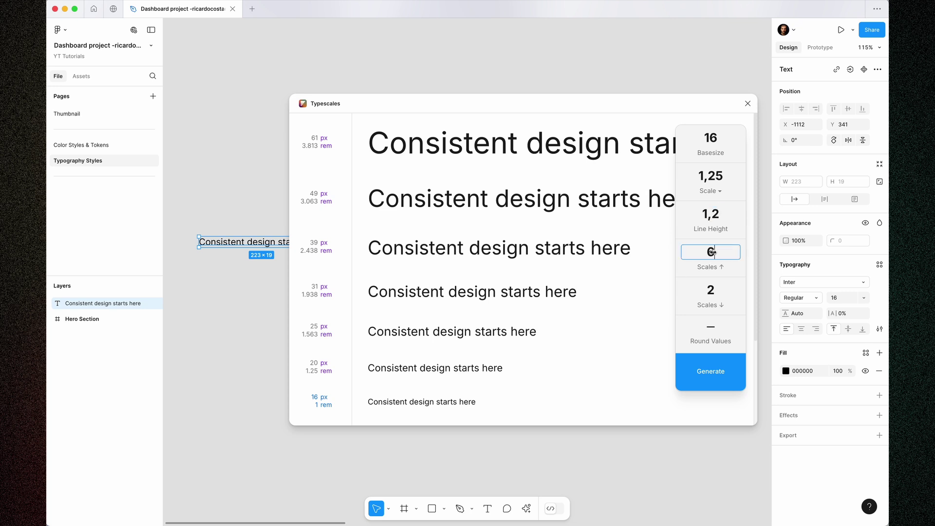
left_click(715, 295)
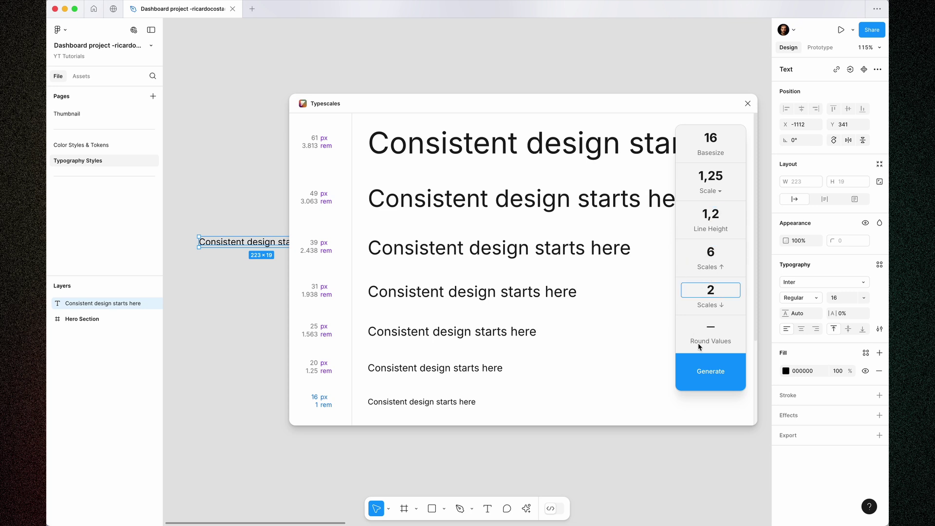
left_click(722, 210)
left_click(716, 176)
left_click(721, 212)
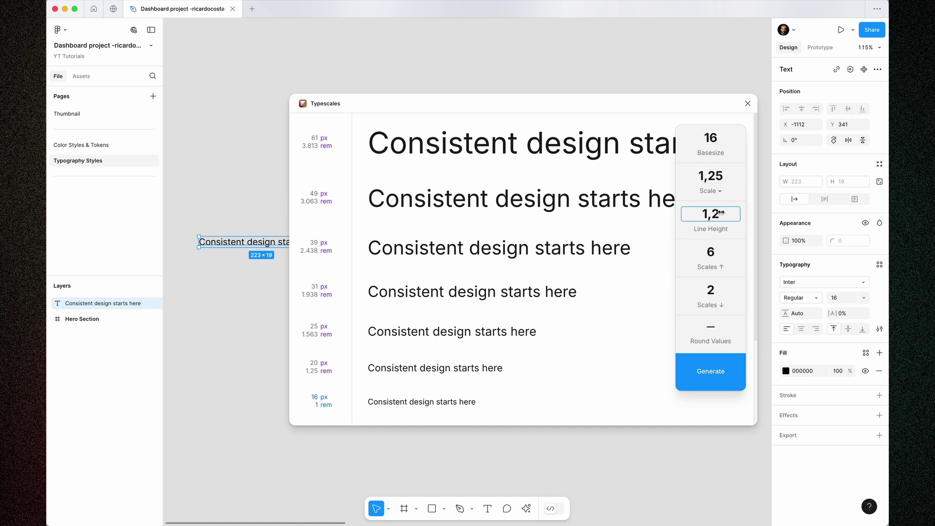
left_click(711, 373)
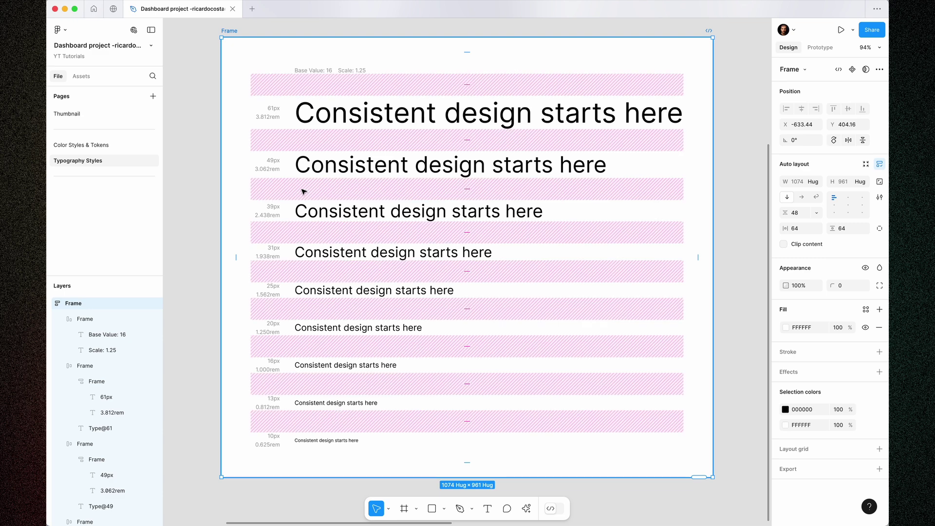
Move the generated type scale frame up and to the left.
scroll(303, 191, "down", 5)
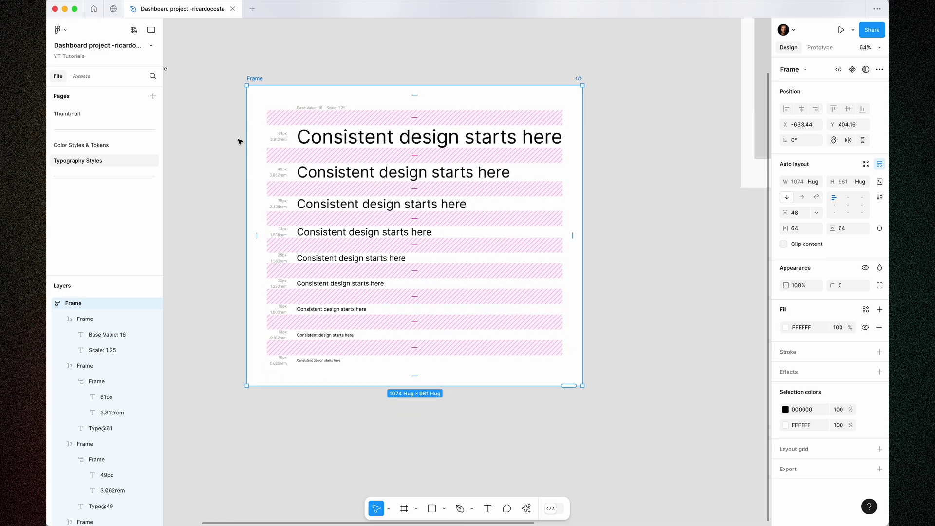
left_click(235, 171)
scroll(236, 171, "left", 6)
scroll(397, 188, "up", 4)
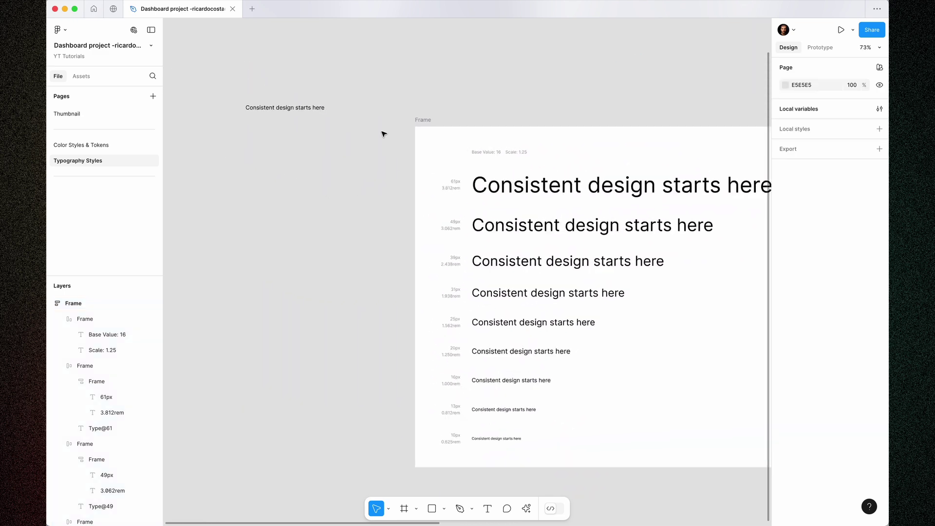
left_click_drag(426, 119, 353, 89)
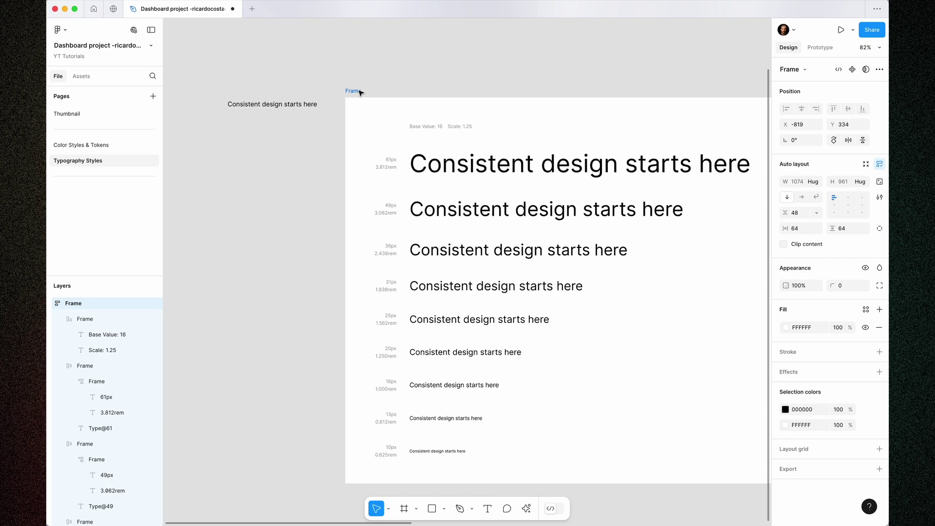
key("Escape")
scroll(434, 457, "up", 6)
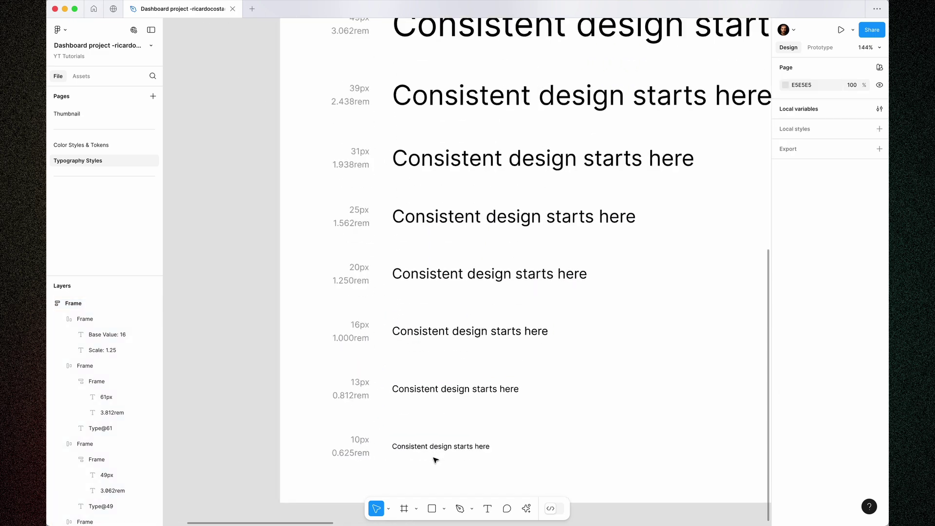
Make the 10px sample line uppercase and underline the 13px sample line.
left_click(463, 448)
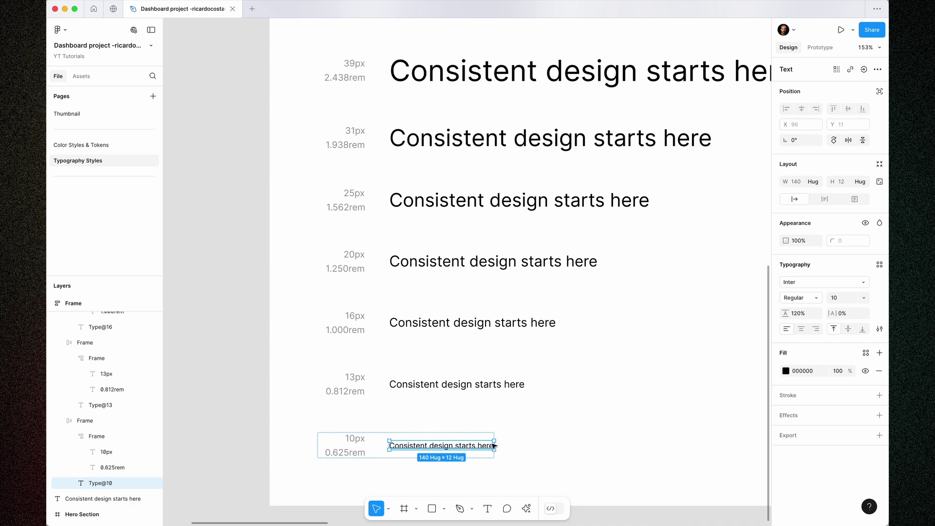
left_click(881, 329)
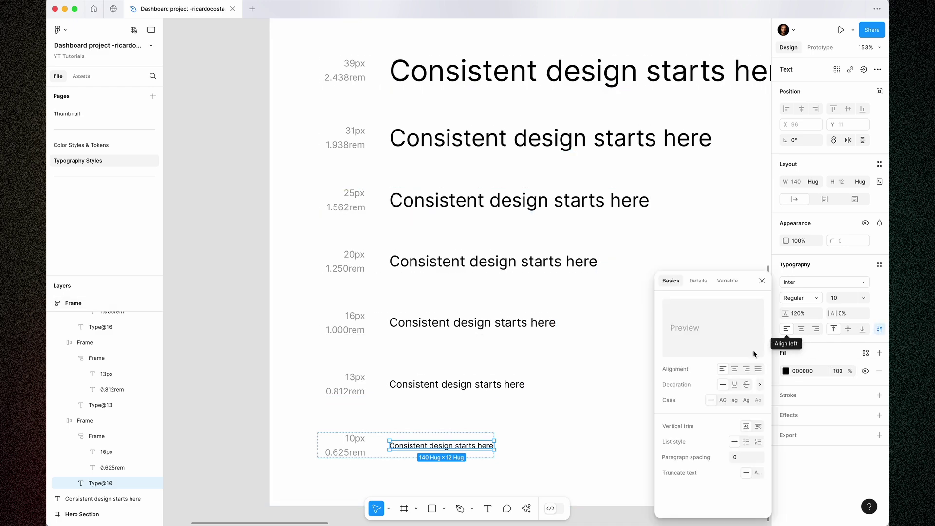
left_click(723, 400)
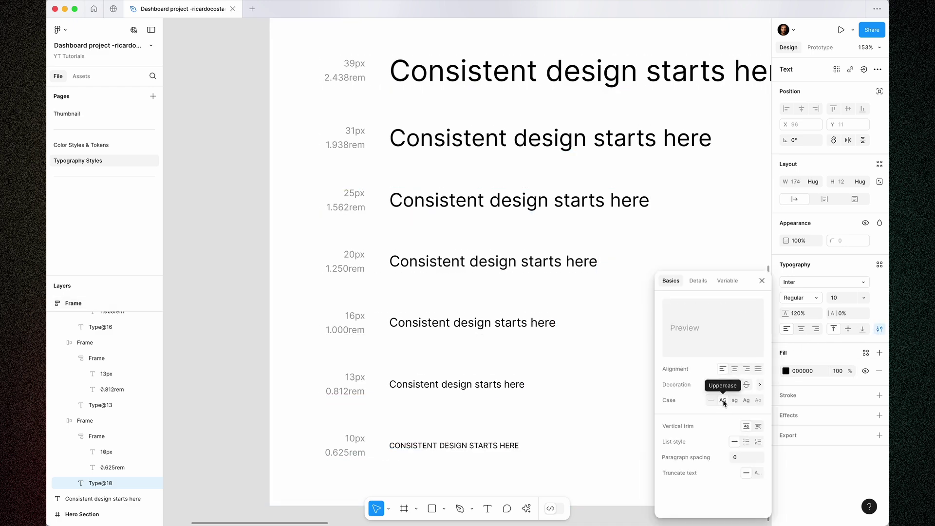
left_click(467, 386)
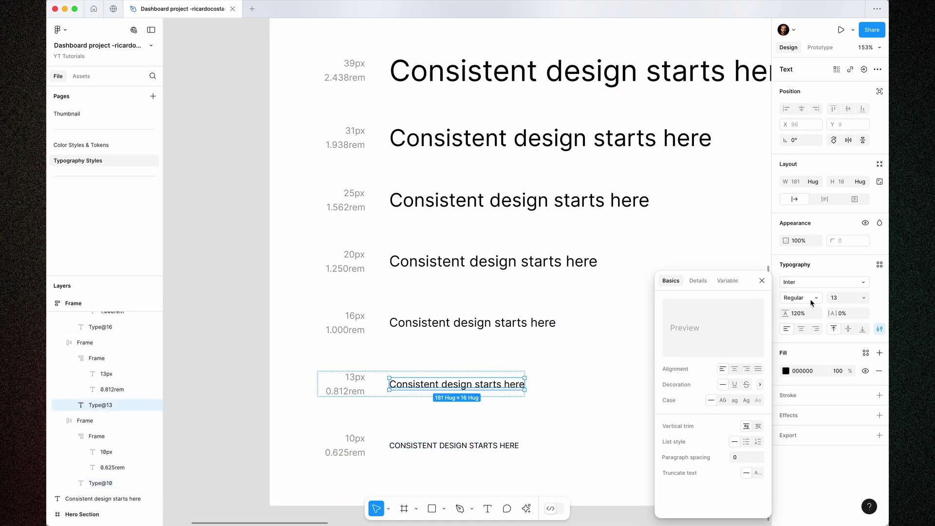
left_click(734, 384)
left_click(572, 422)
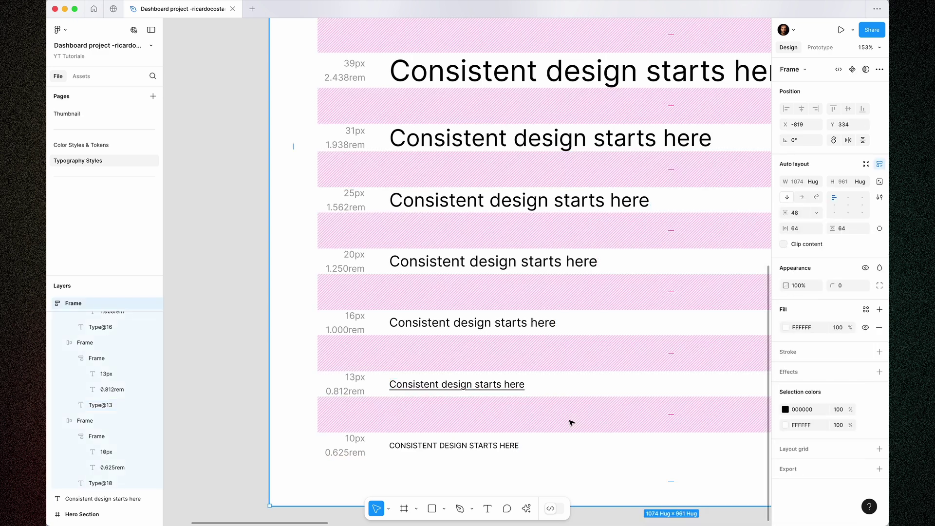
left_click(250, 375)
Bold the 61px line and save it as text style H1.
scroll(286, 361, "down", 5)
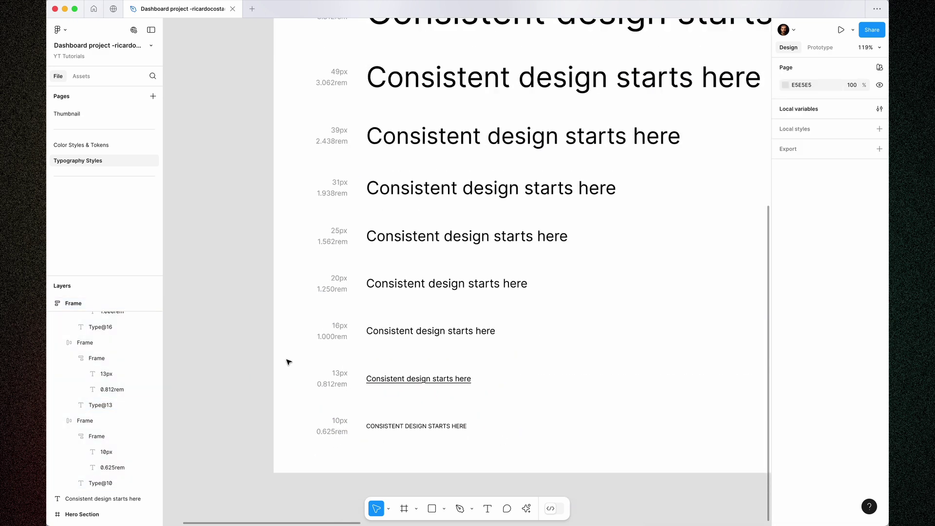
scroll(471, 337, "right", 3)
scroll(471, 337, "up", 2)
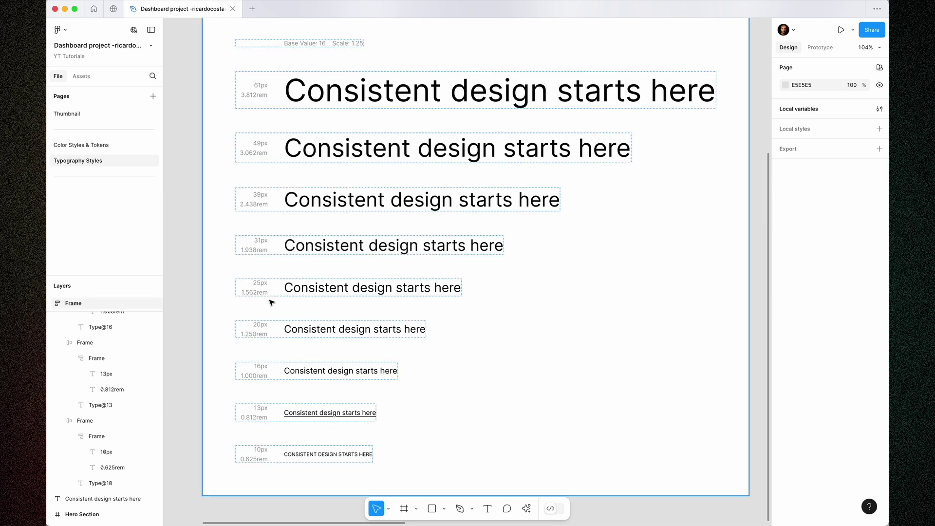
left_click(461, 97)
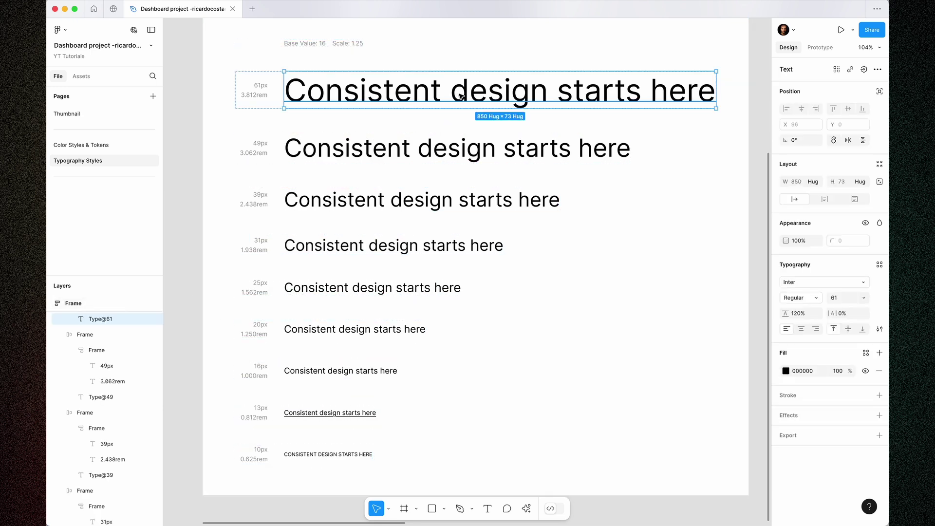
key("super+b")
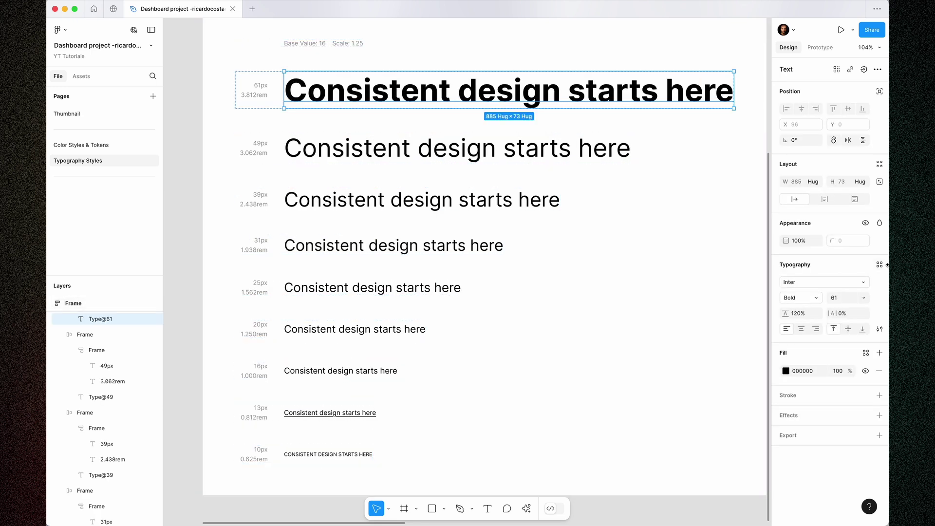
left_click(880, 265)
left_click(762, 265)
type("H1")
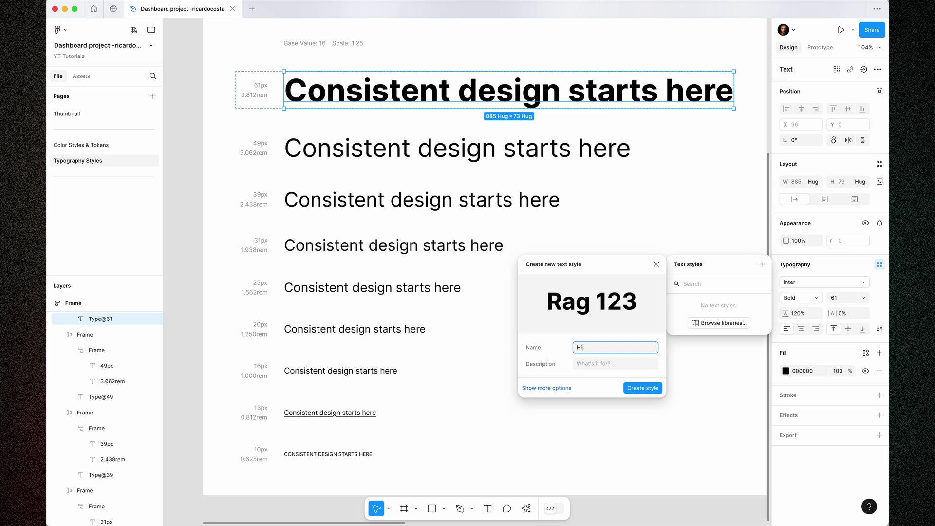
left_click(643, 388)
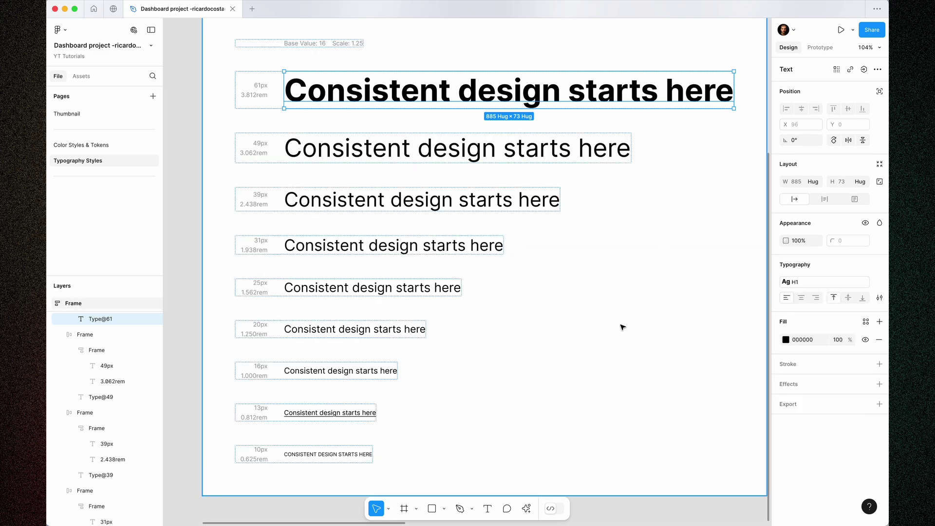
Save the 49px and 39px lines as text styles H2 and H3.
left_click(594, 148)
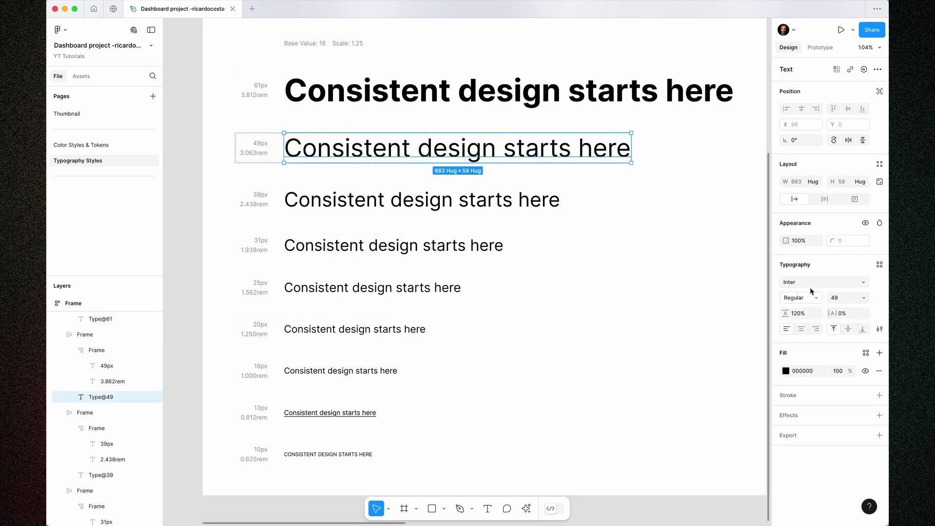
left_click(880, 265)
left_click(762, 264)
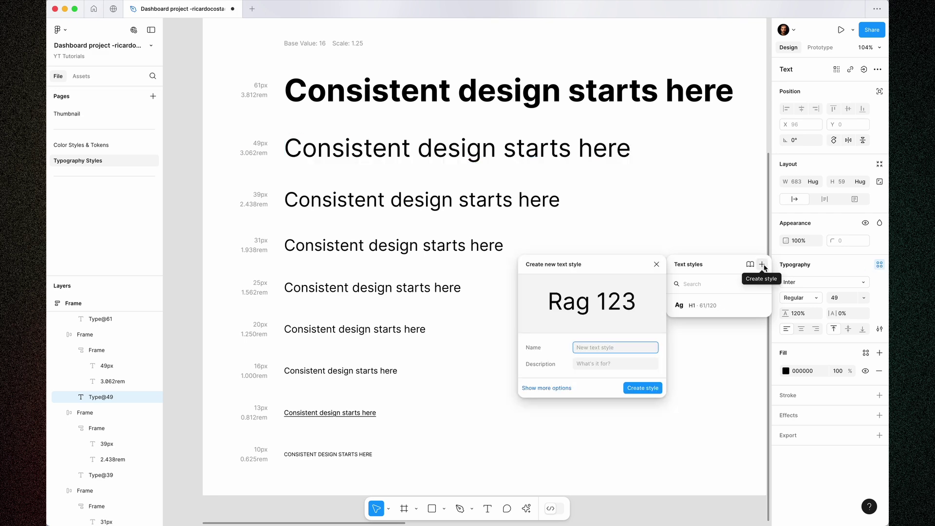
left_click(422, 200)
left_click(866, 352)
left_click(763, 319)
left_click(880, 265)
left_click(763, 264)
Save the 31px and 25px lines as text styles H4 and H5.
left_click(643, 388)
left_click(393, 245)
left_click(880, 265)
left_click(763, 264)
type("H4")
left_click(643, 388)
left_click(372, 287)
left_click(879, 265)
type("H5")
left_click(762, 264)
Save the 20px line as H6 and the 16px line as Paragraph Regular.
left_click(643, 387)
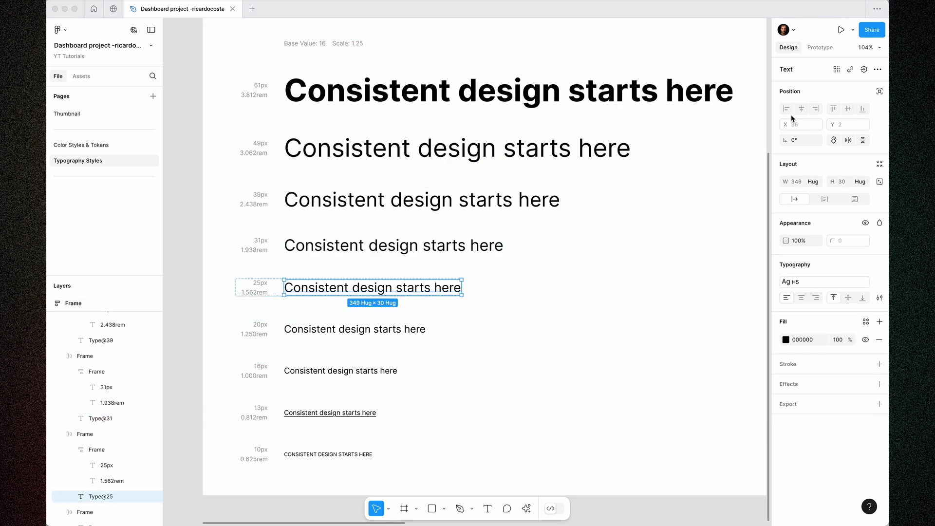
left_click(373, 330)
left_click(880, 265)
left_click(762, 264)
left_click(643, 389)
left_click(373, 370)
left_click(879, 264)
left_click(762, 264)
type("Paragraph Regular")
left_click(643, 389)
Save the underlined 13px line as Link Regular and the all-caps 10px line as Small caption.
left_click(372, 412)
left_click(880, 264)
left_click(762, 264)
type("Link Regular")
left_click(643, 389)
left_click(373, 454)
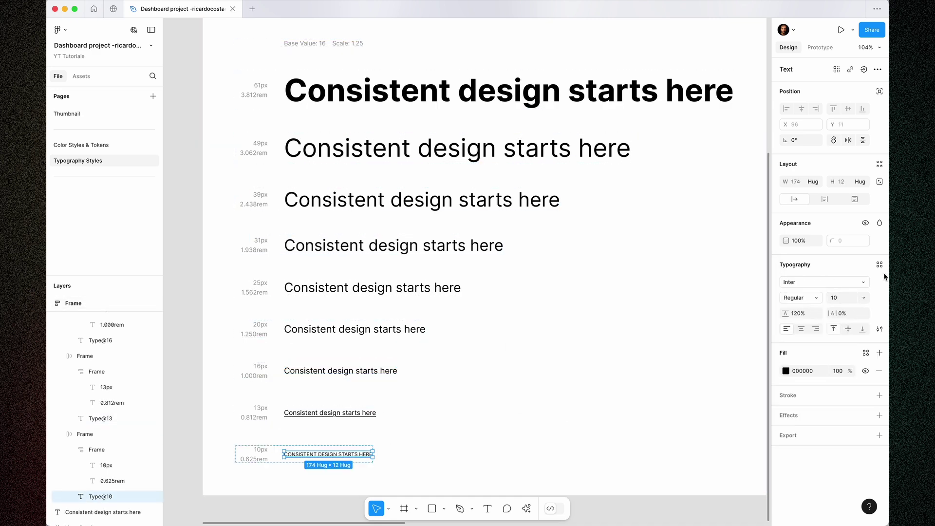
left_click(879, 265)
left_click(762, 264)
type("Small caption")
left_click(643, 388)
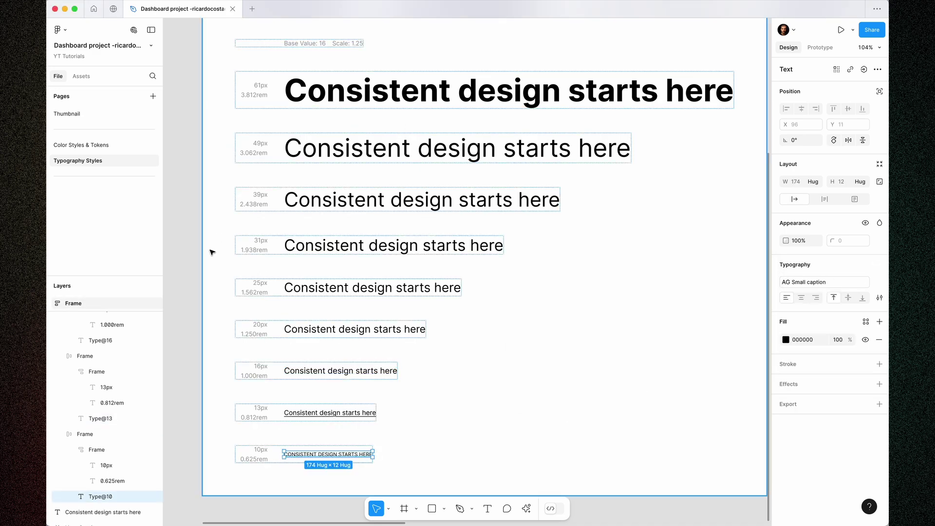
Apply the H1 style to the 'Unleash Your Potential' heading.
left_click(184, 248)
scroll(184, 248, "down", 2)
scroll(185, 248, "down", 1)
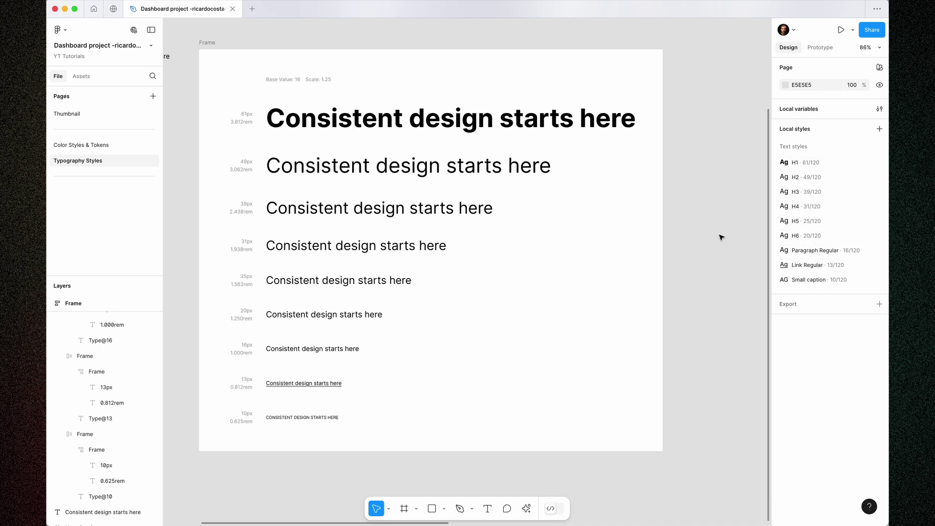
scroll(725, 223, "right", 15)
scroll(342, 258, "up", 5)
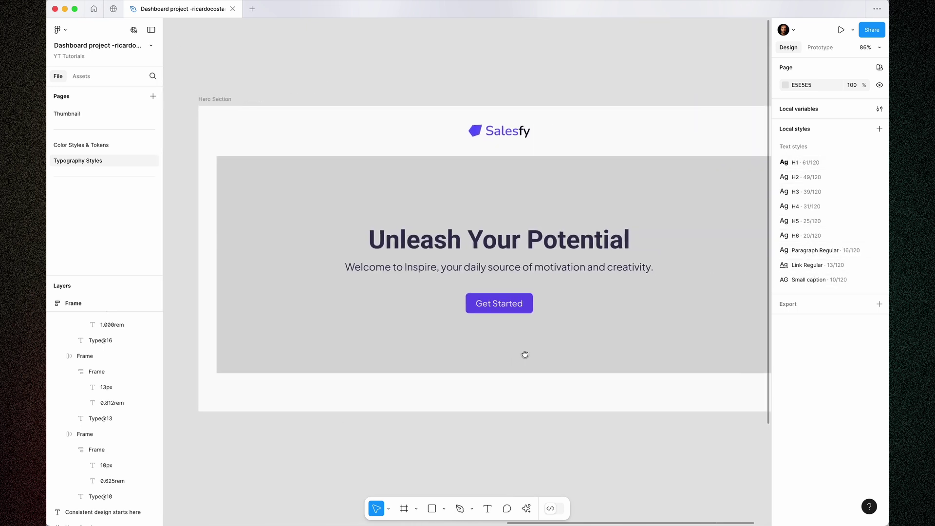
left_click(592, 249)
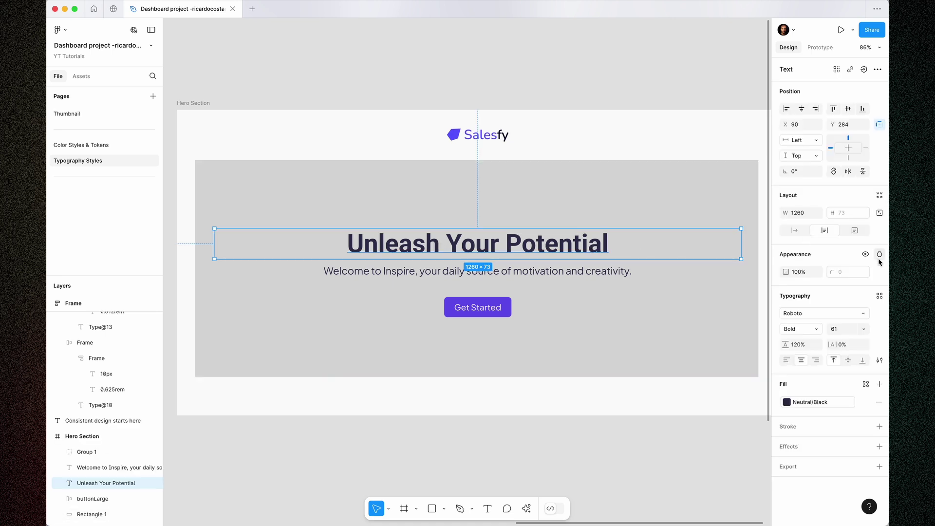
left_click(880, 296)
left_click(694, 337)
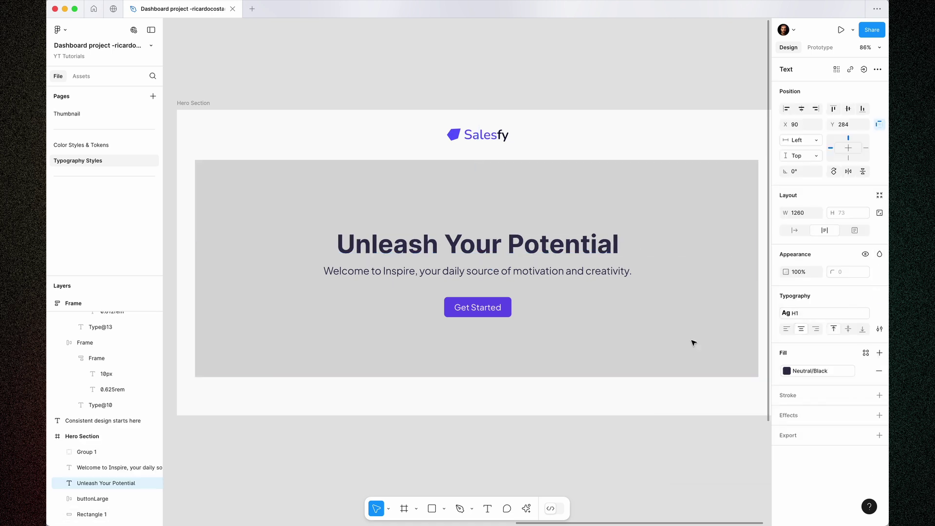
Style the hero subtitle with H4 after first trying H2.
left_click(612, 275)
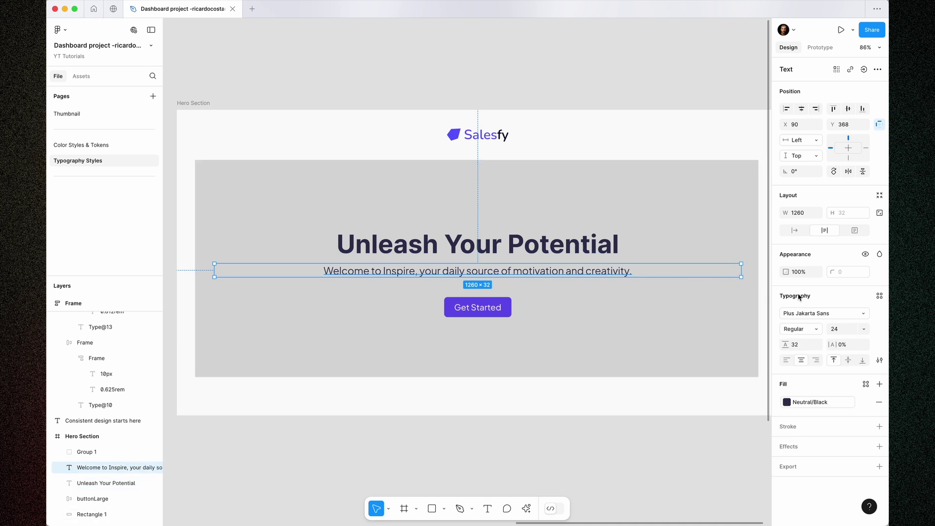
left_click(880, 297)
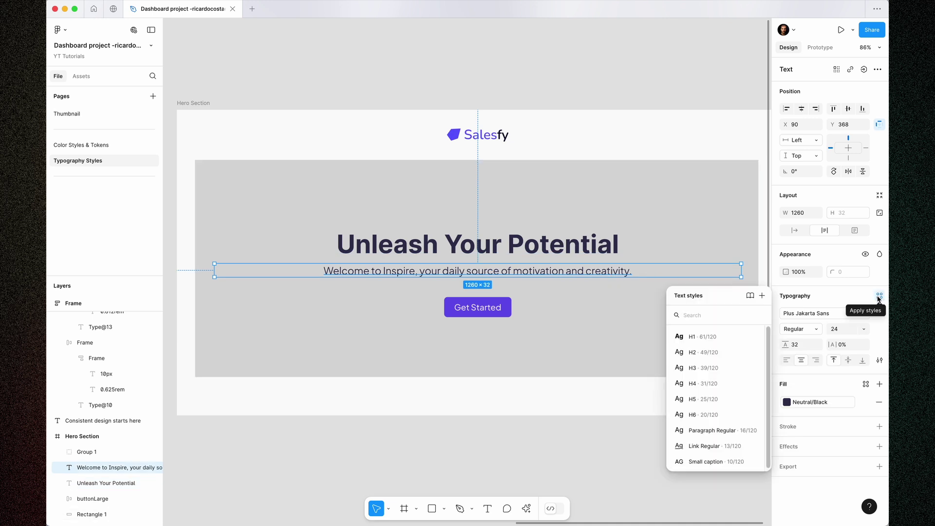
left_click(696, 352)
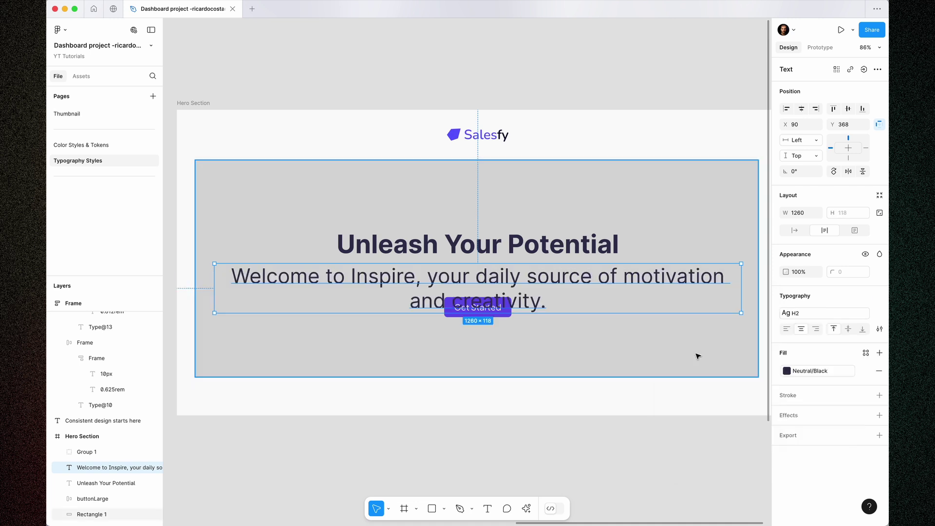
left_click(829, 315)
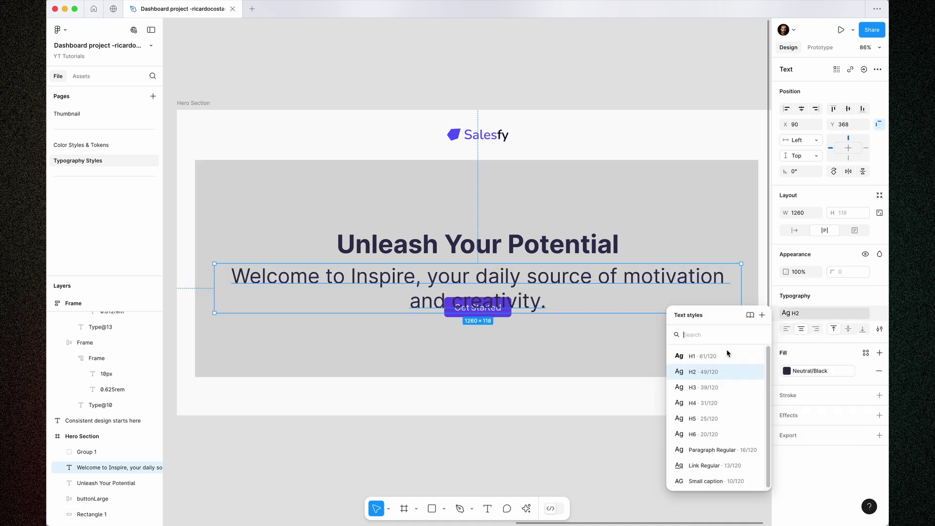
left_click(709, 399)
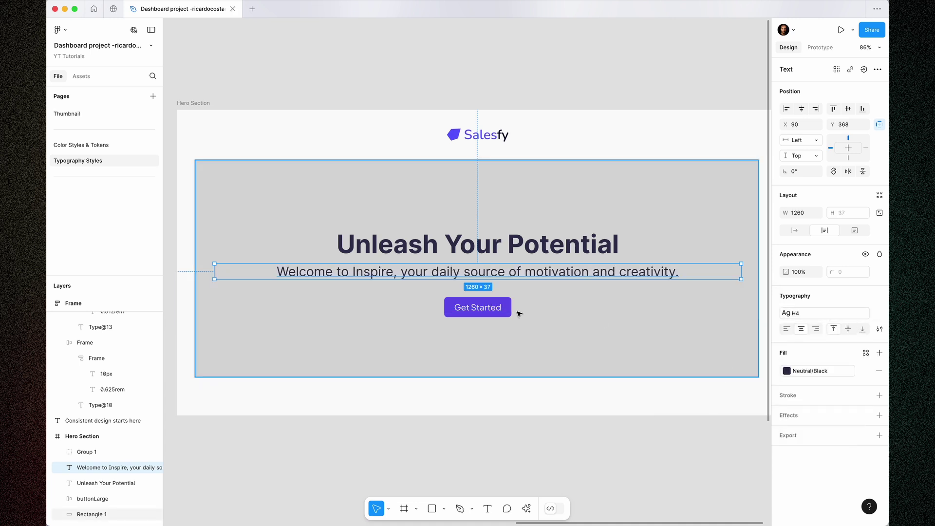
Apply Paragraph Regular to the Get Started button label.
left_click(496, 307)
left_click(502, 308)
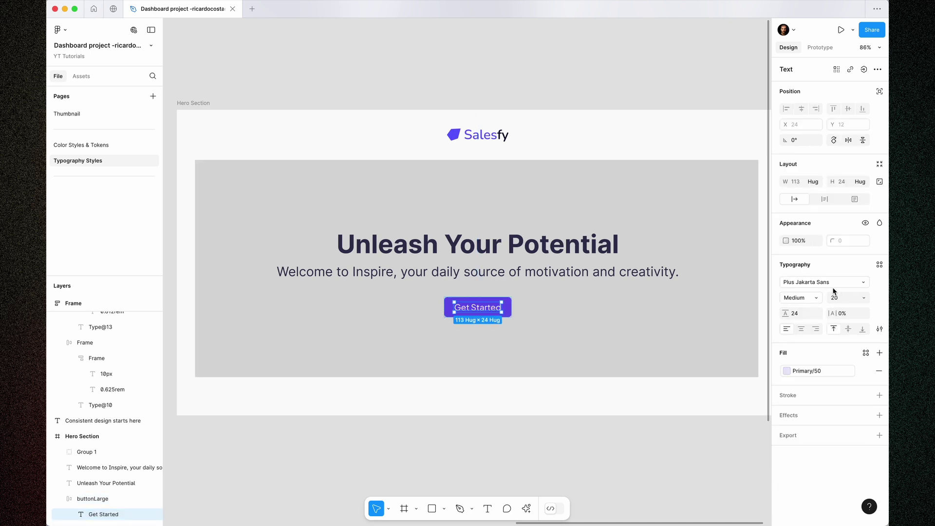
left_click(879, 265)
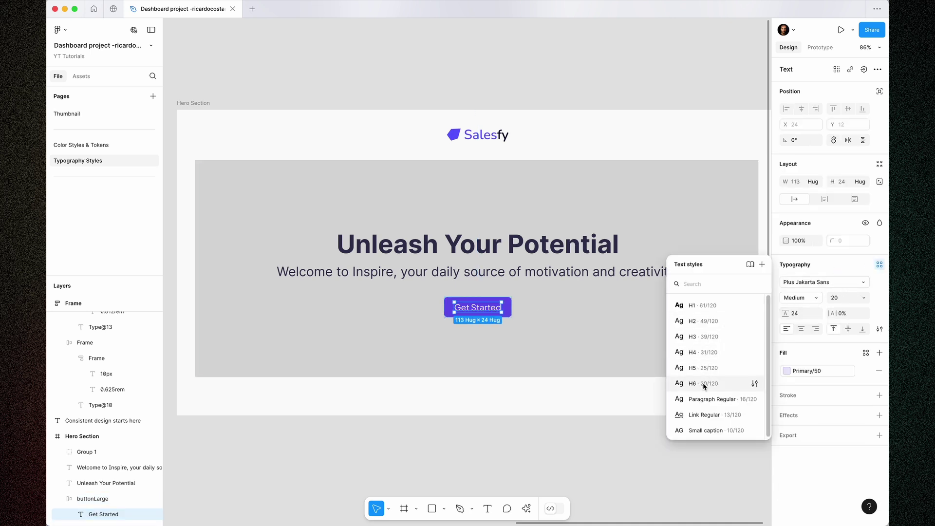
left_click(707, 399)
left_click(651, 483)
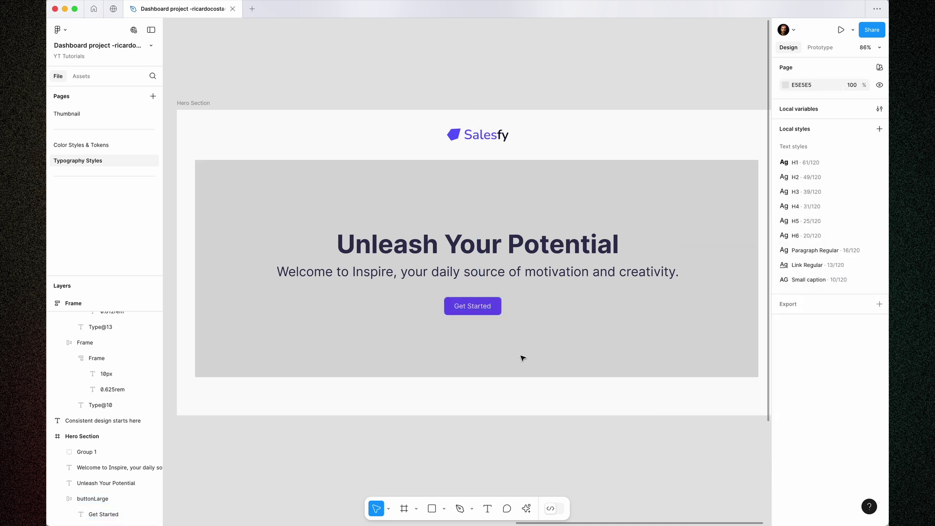
Nudge the Get Started button right and move the Hero Section beside the type scale.
left_click_drag(473, 306, 490, 312)
left_click(528, 447)
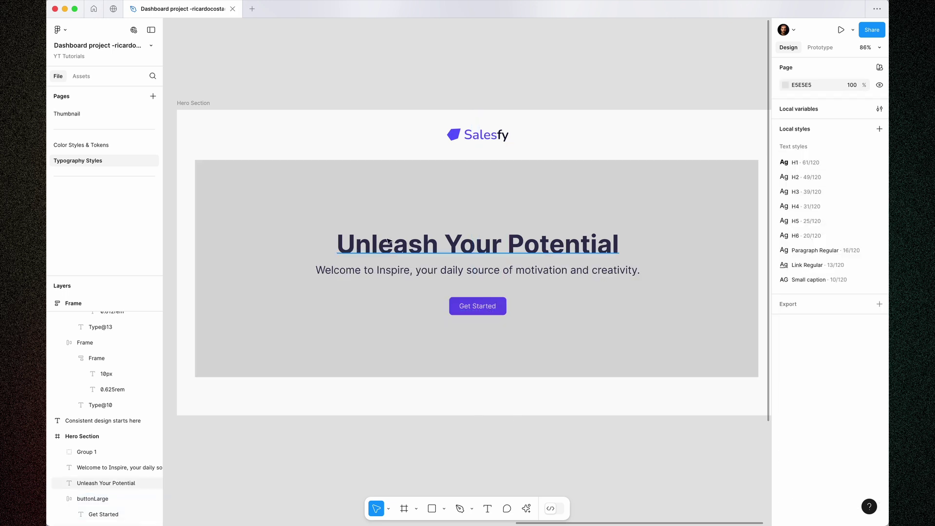
scroll(388, 248, "down", 5)
scroll(388, 247, "left", 10)
scroll(365, 364, "down", 2)
left_click(555, 106)
left_click_drag(553, 109, 453, 174)
Change the H1 text style's font to Playfair, found by searching 'play'.
left_click(327, 210)
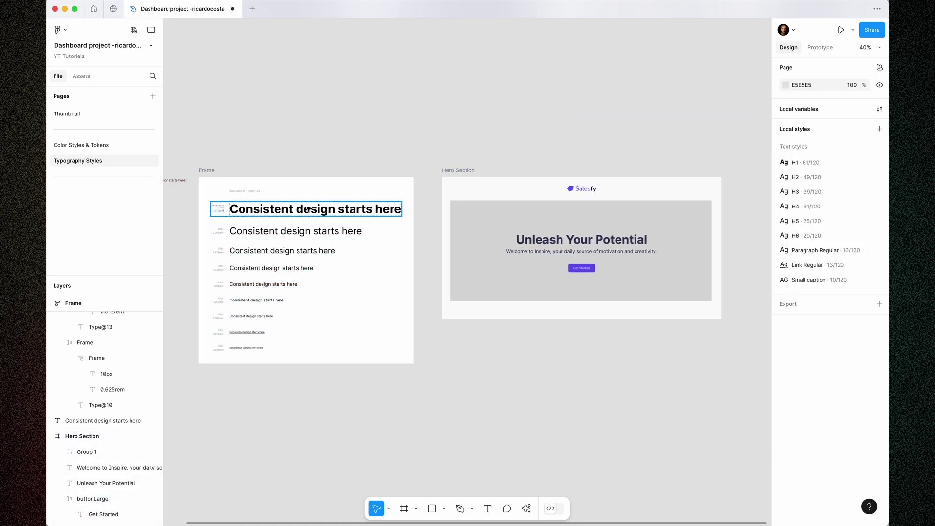
left_click(326, 210)
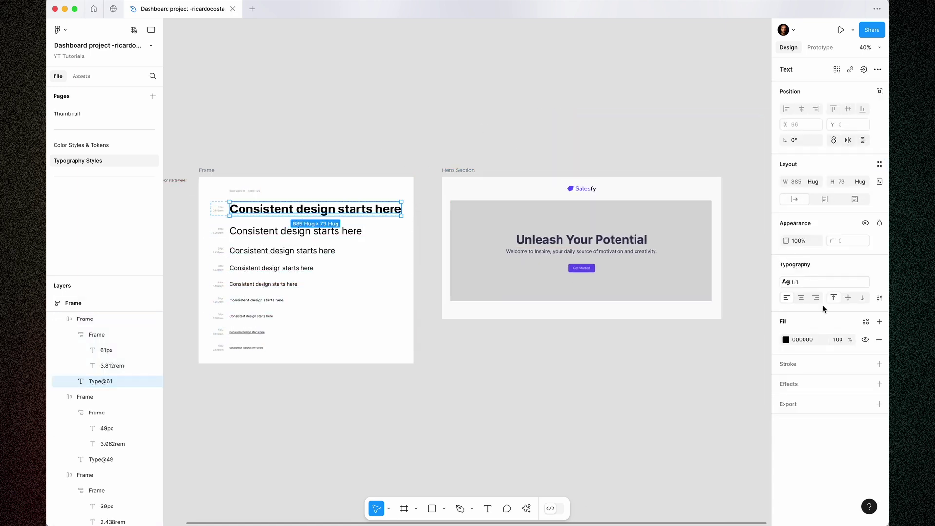
left_click(880, 281)
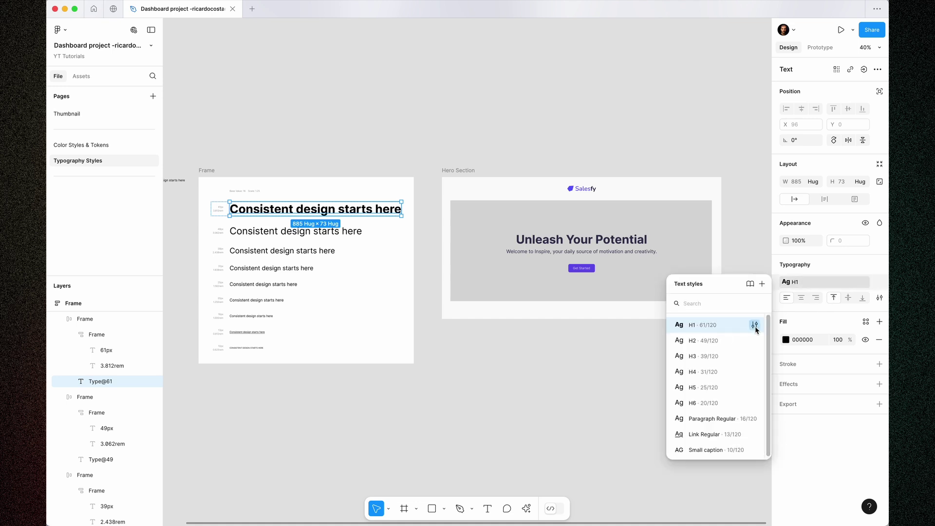
left_click(754, 326)
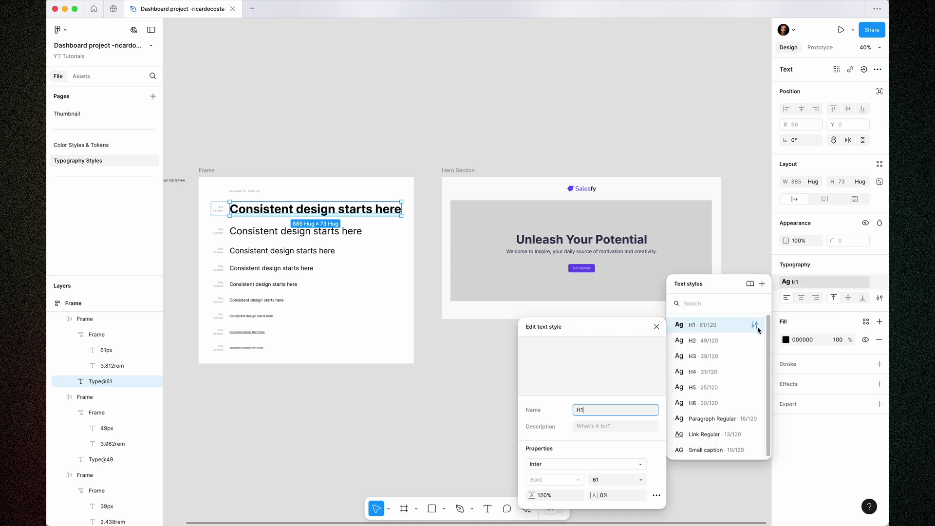
left_click(560, 466)
type("play")
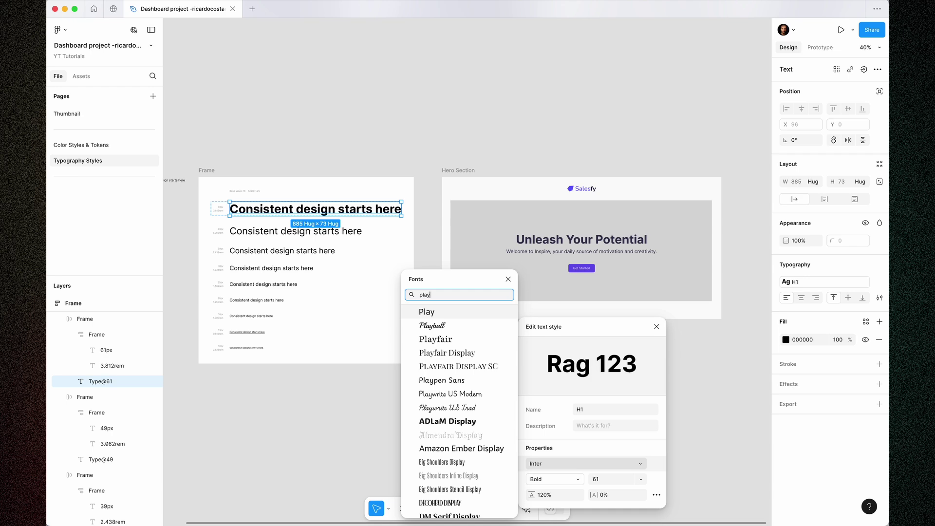
left_click(439, 340)
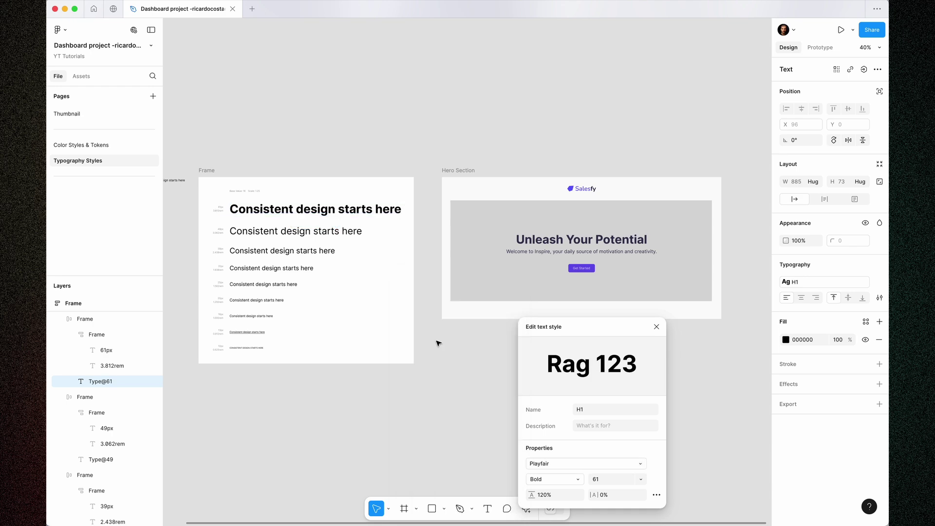
left_click(438, 343)
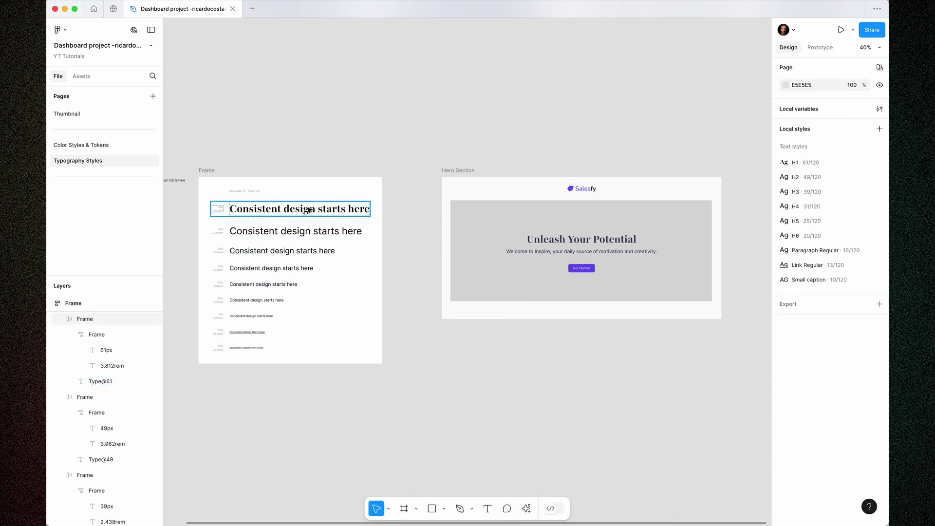
Undo the Playfair change so the H1 style returns to bold Inter.
scroll(570, 246, "up", 2)
scroll(571, 246, "up", 3)
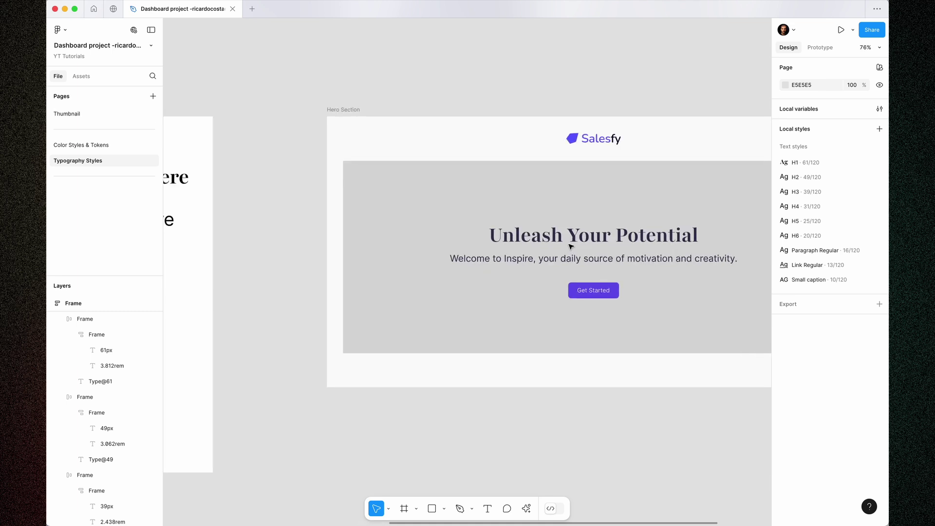
scroll(571, 246, "down", 4)
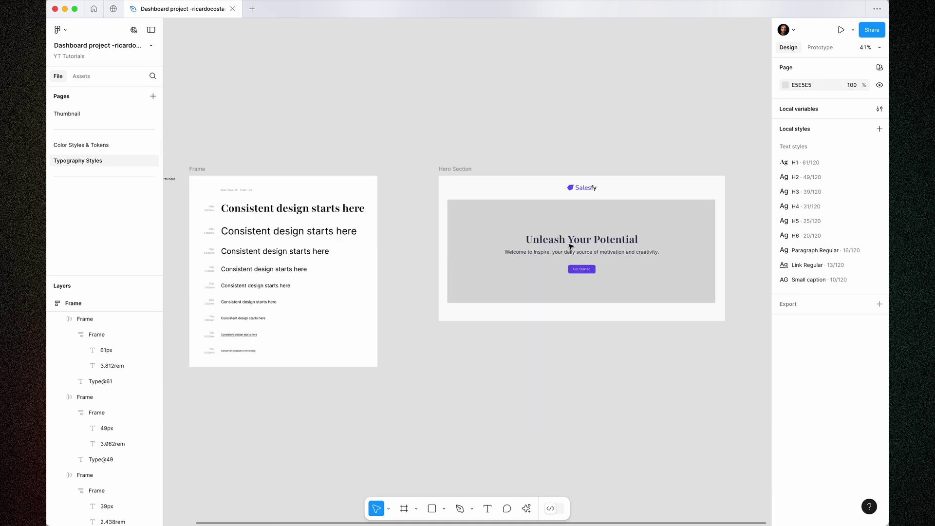
key("super+z")
key("super+z")
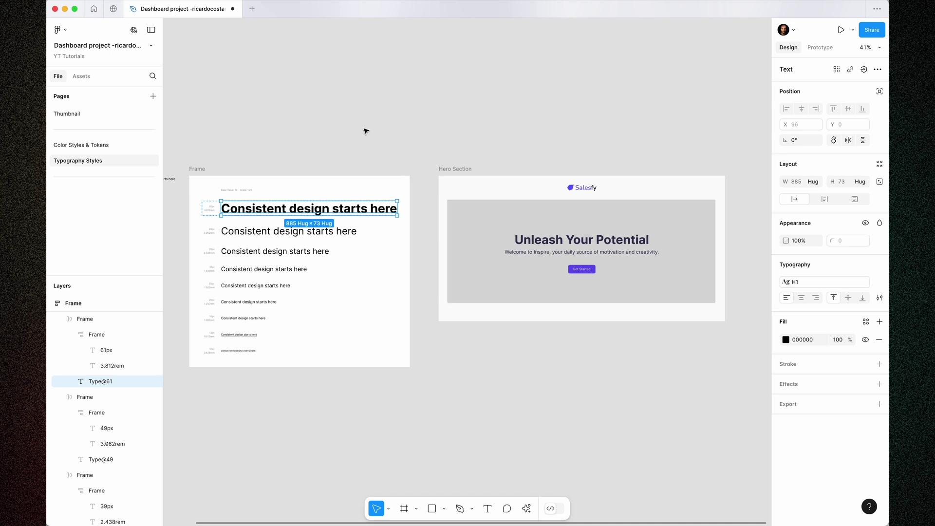
left_click(366, 131)
Pan and zoom the canvas to review the type scale and Hero Section frames.
scroll(355, 109, "left", 5)
scroll(477, 109, "up", 2)
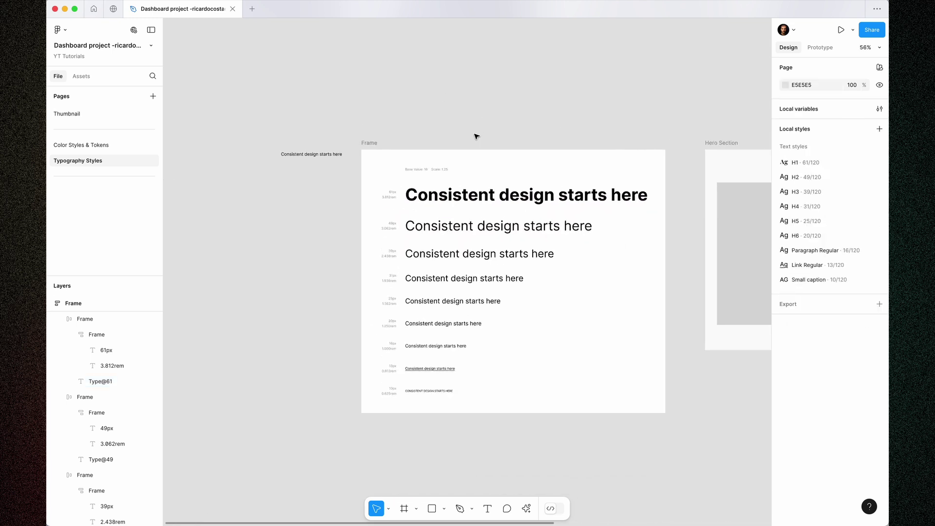
left_click_drag(582, 113, 493, 48)
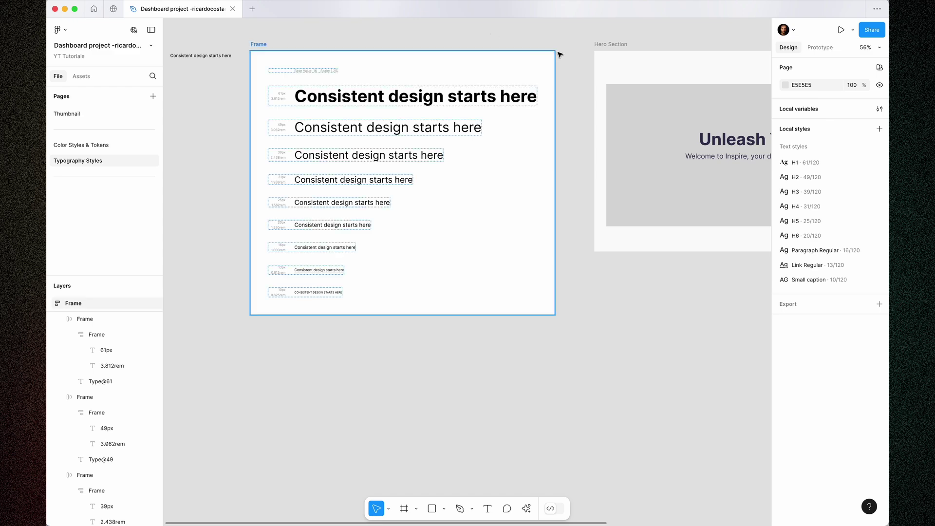
left_click_drag(654, 33, 601, 97)
scroll(596, 105, "down", 2)
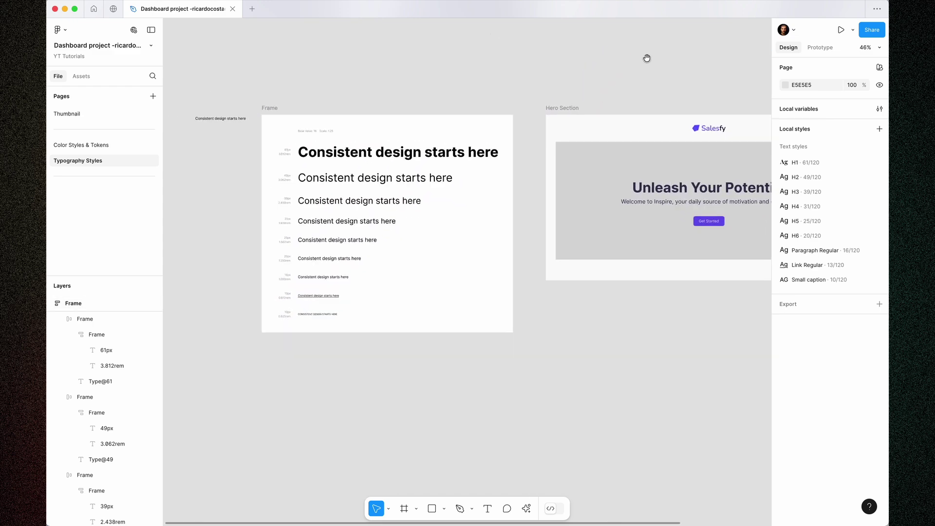